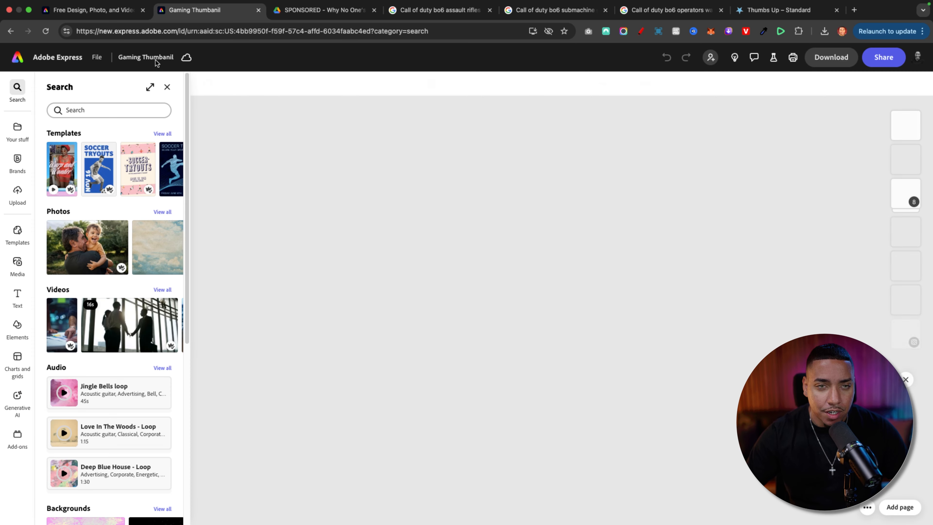
Step: Add a blank second page to the thumbnail design and browse the available templates
click(168, 87)
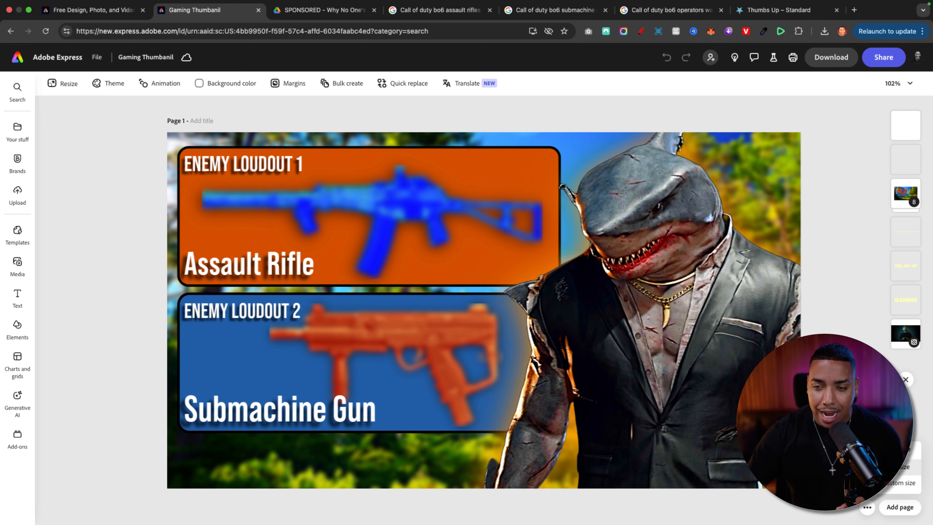
click(899, 507)
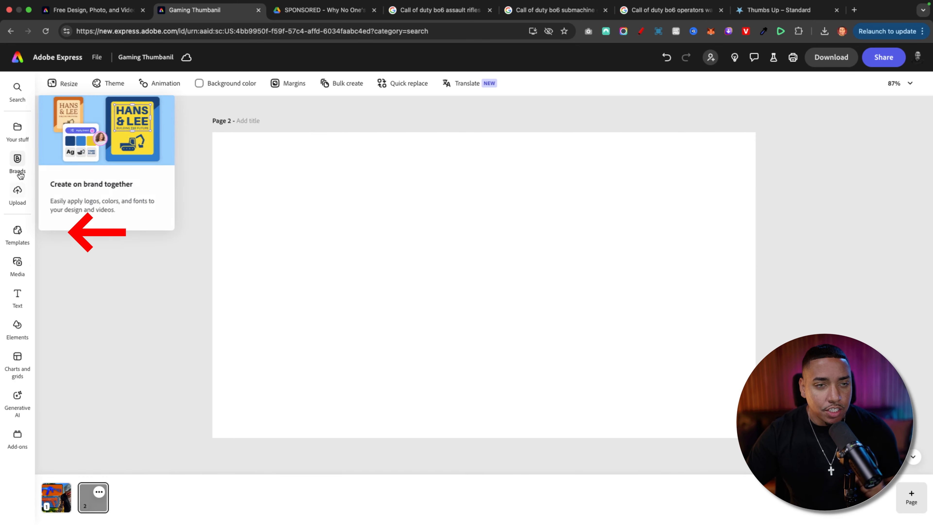
click(14, 240)
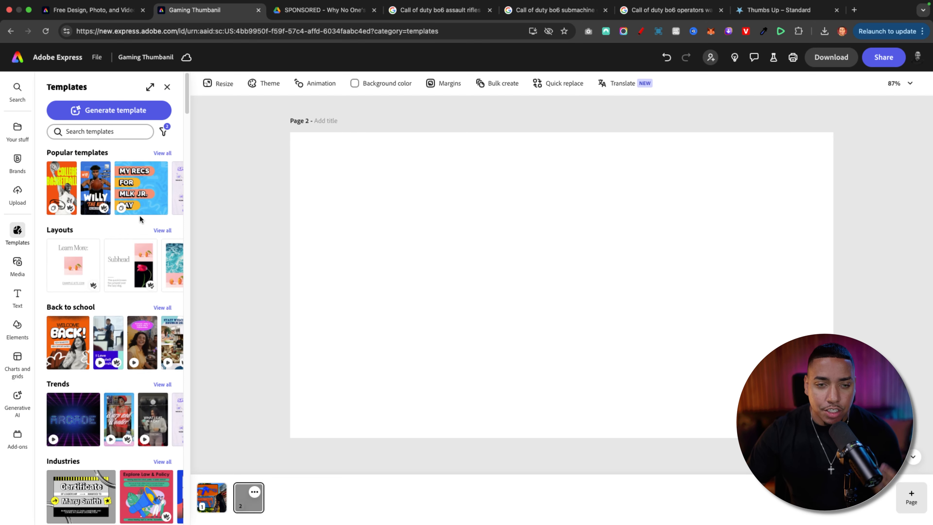
scroll(140, 219, down, 4)
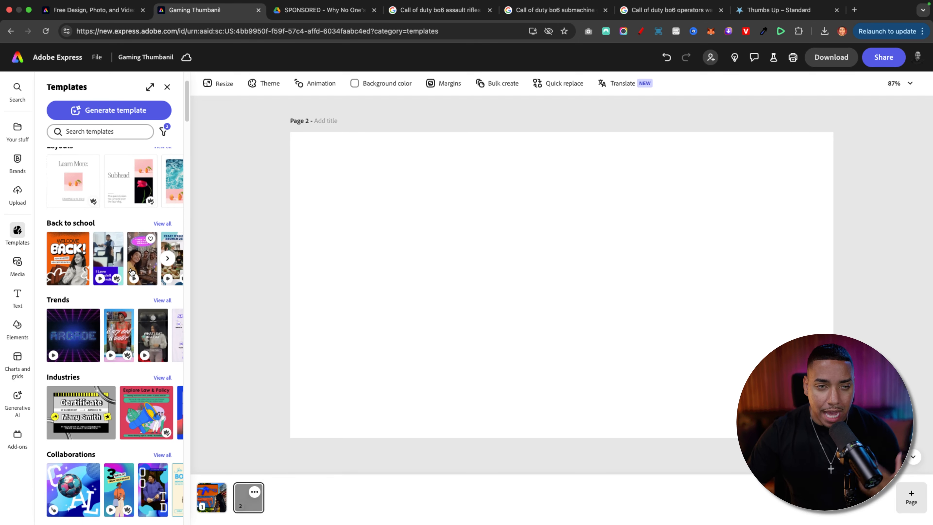
Step: Generate a widescreen (16:9) AI image on page 2 from the prompt "Blue Sky, Foresst and with trees greeen"
click(15, 406)
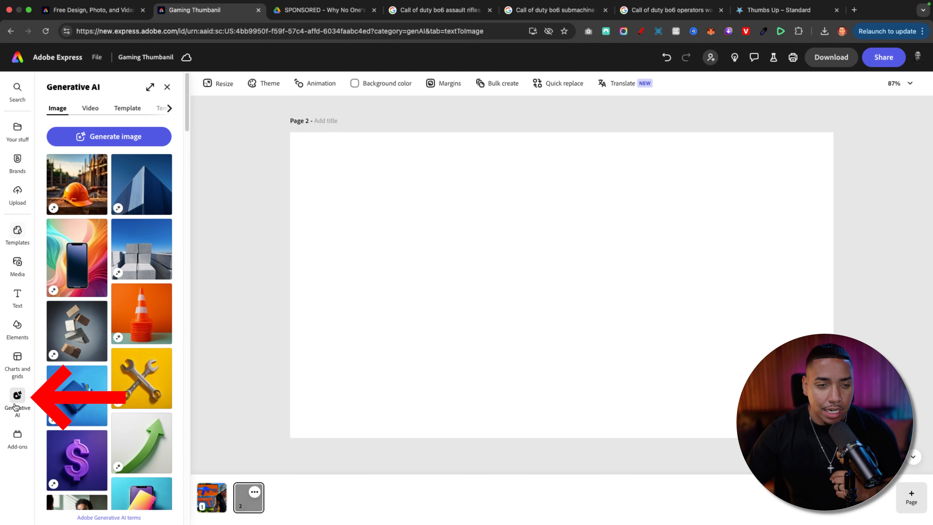
click(118, 139)
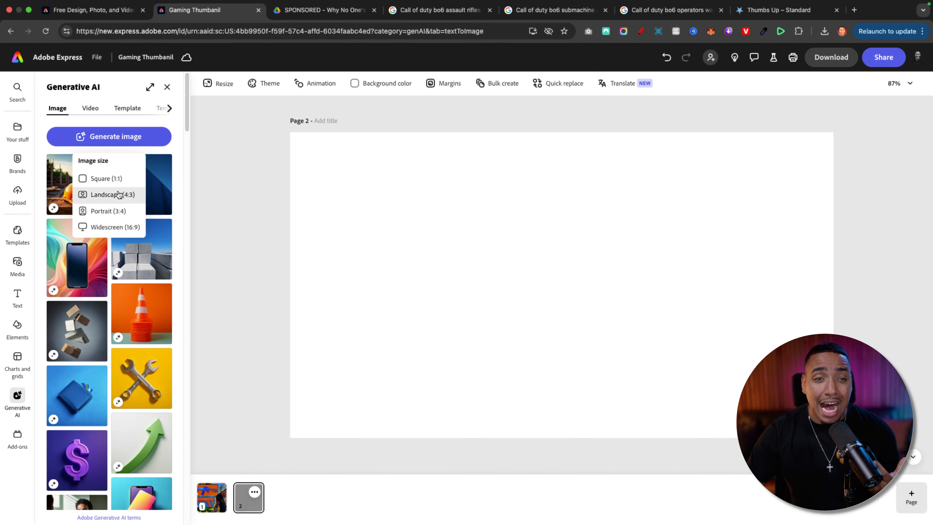
click(113, 228)
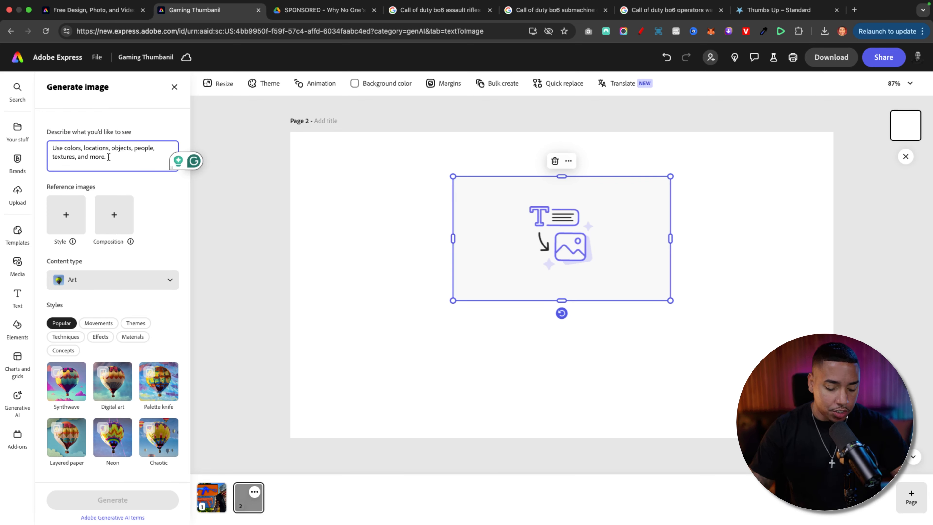
text(Blue )
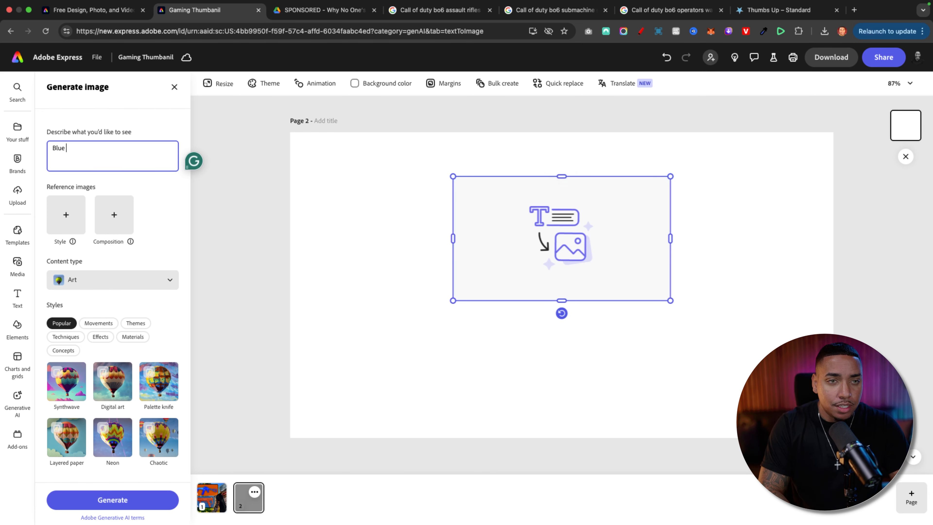
text(Skye)
key(BackSpace)
text(, )
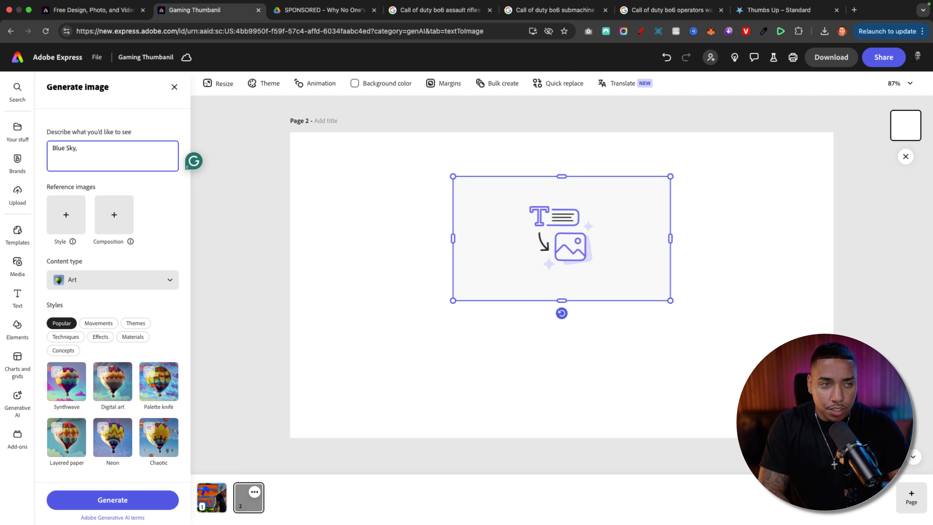
text(Foresst and with)
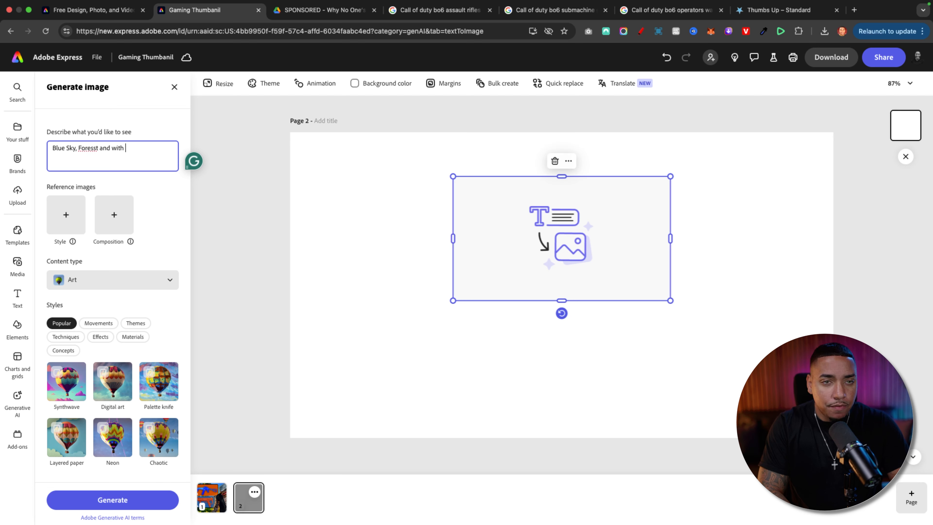
text( trees greeen)
key(Return)
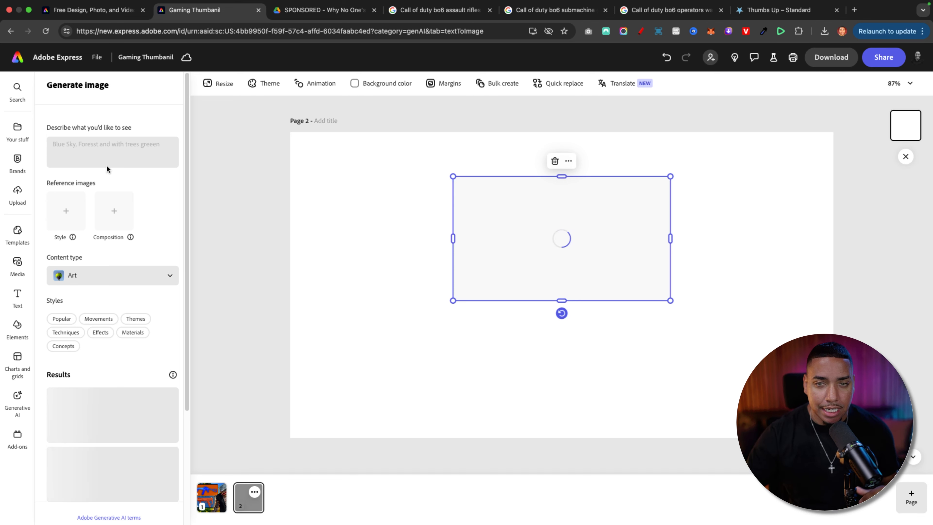
Step: Compare the generated forest images and choose the first result, the jungle valley with flat-topped trees
scroll(131, 335, down, 1)
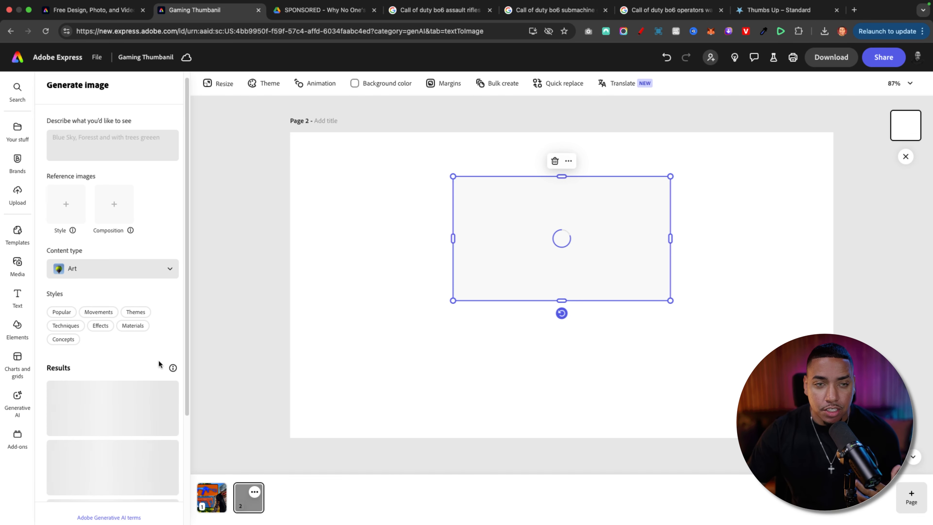
scroll(161, 363, down, 5)
scroll(123, 325, down, 3)
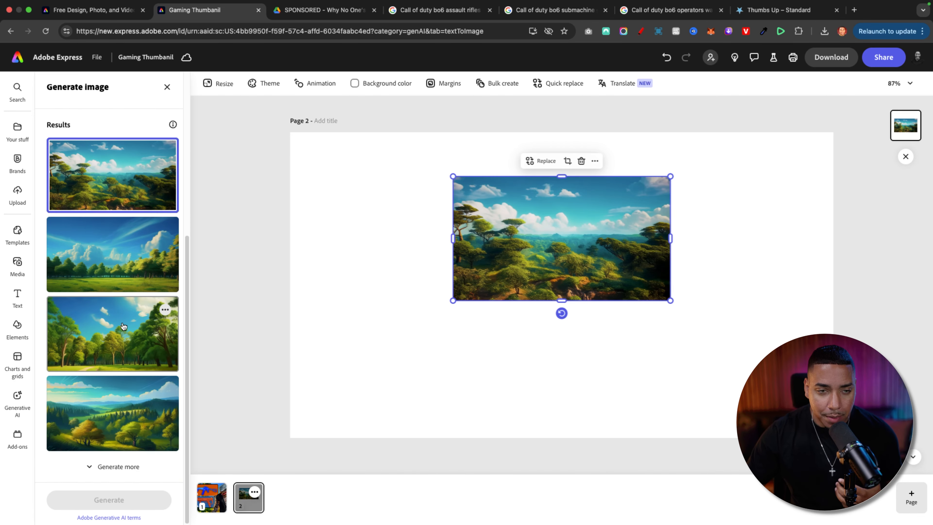
click(125, 344)
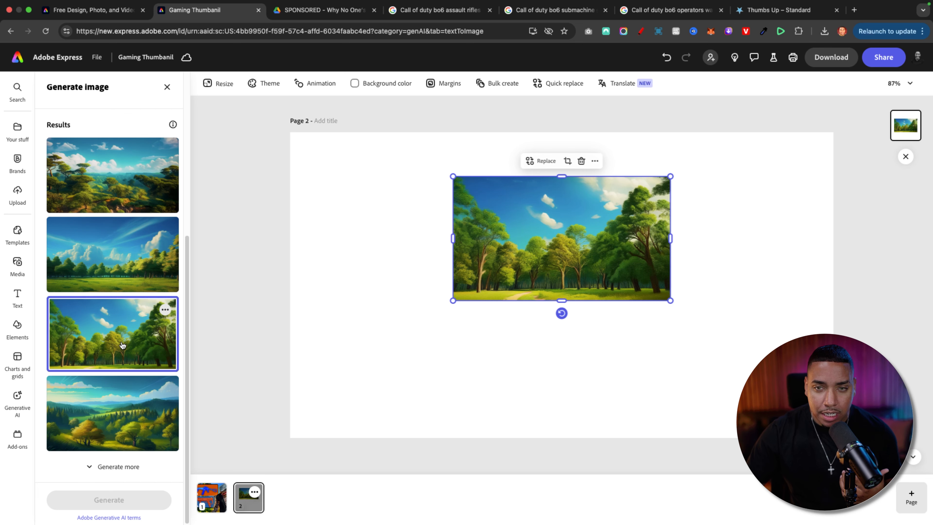
click(154, 202)
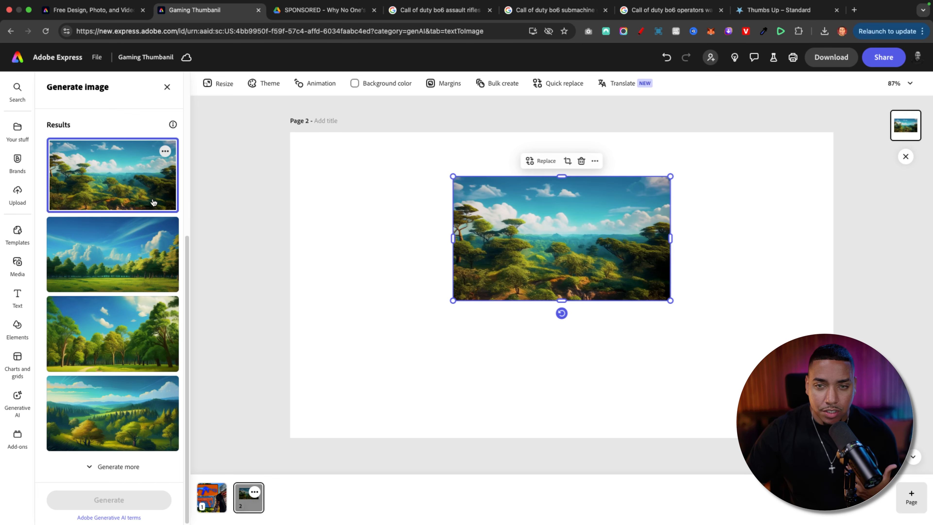
Step: Enlarge and reposition the forest image so that it covers the whole of page 2 as a background
drag(453, 300, 179, 497)
drag(638, 251, 765, 250)
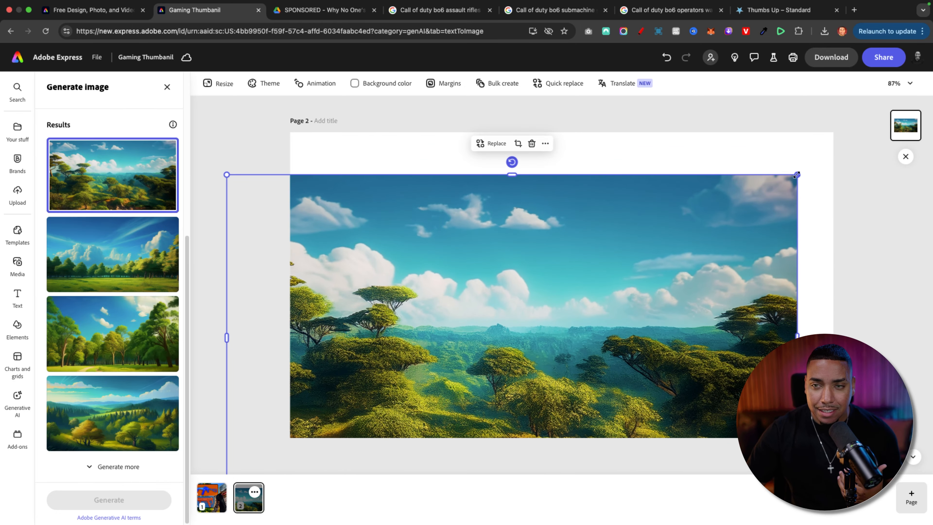
drag(796, 175, 924, 30)
drag(737, 276, 620, 207)
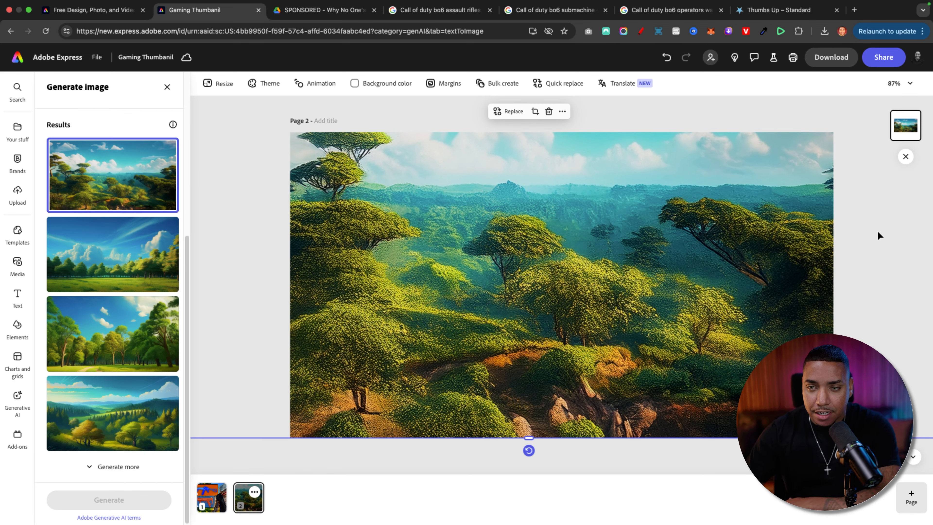
click(700, 463)
Step: Adjust the forest background's detail, setting Blur to 17 and Sharpen to 100
click(552, 355)
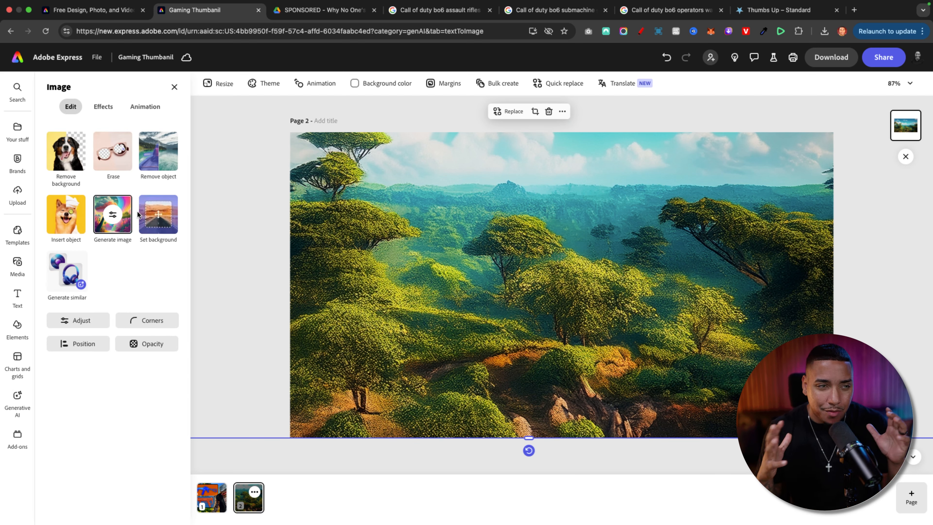
click(81, 325)
drag(51, 454, 71, 454)
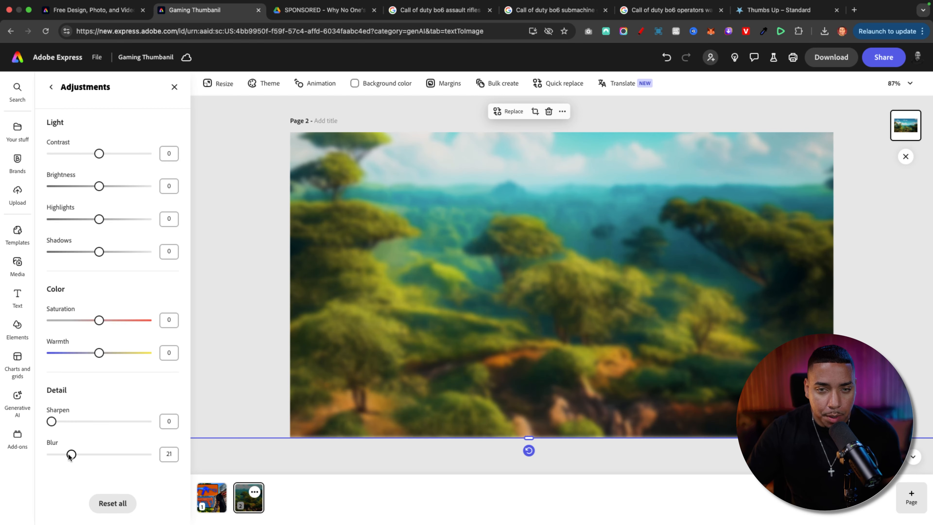
drag(54, 422, 160, 424)
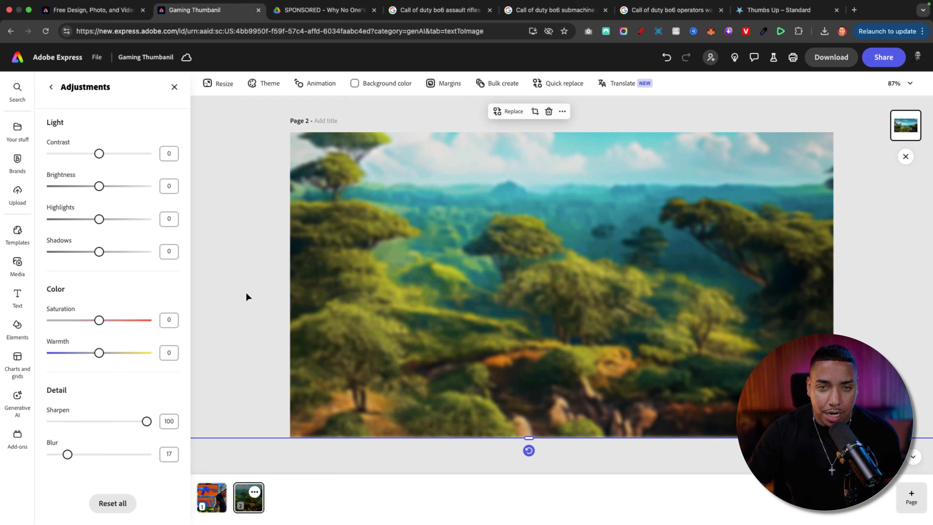
click(370, 452)
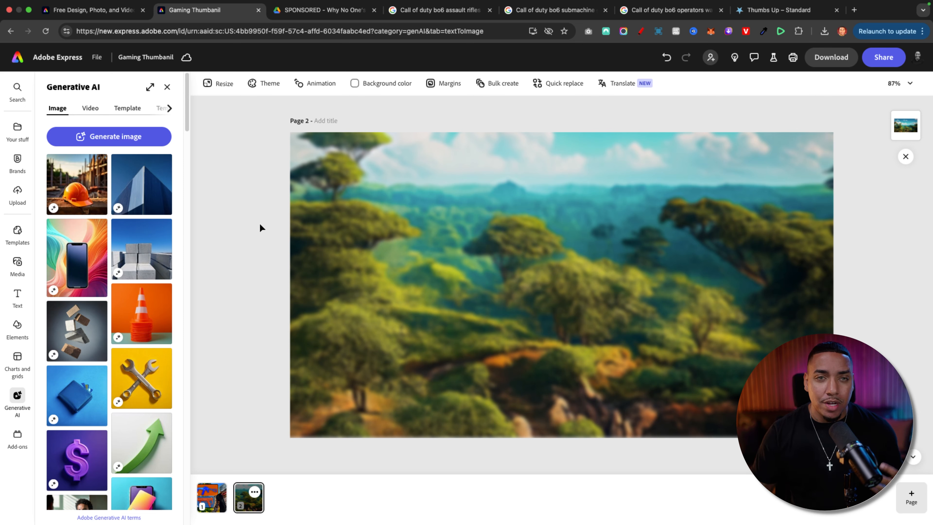
Step: Review the finished example thumbnail on page 1 and the web image results for "Call of duty bo6 operators warzone"
click(210, 497)
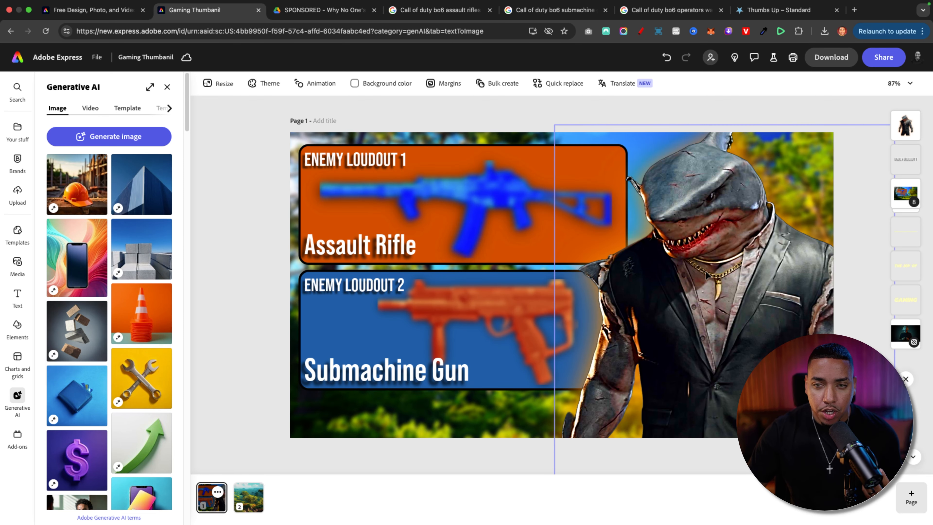
click(247, 503)
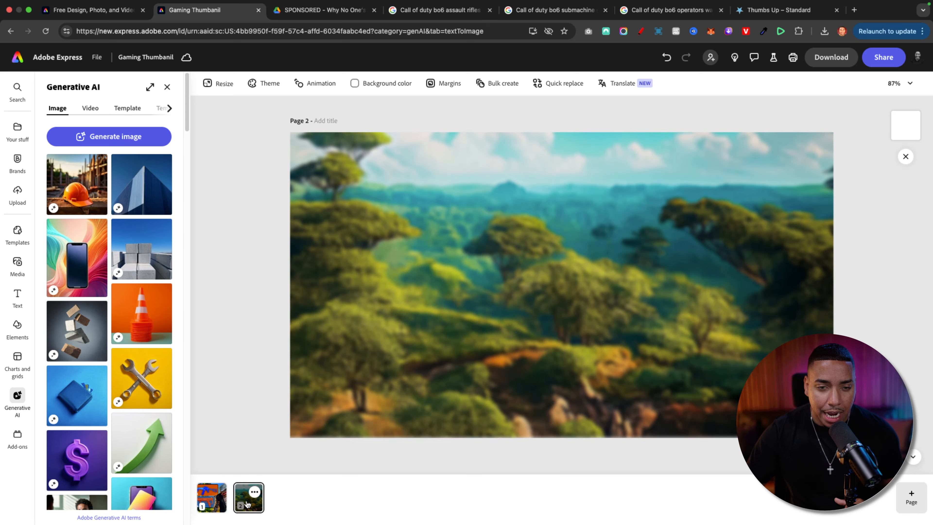
click(662, 11)
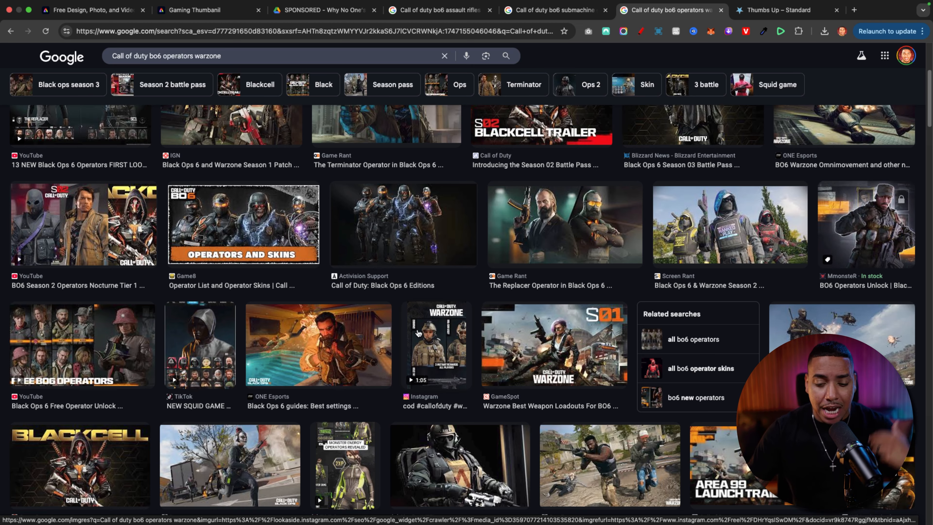
scroll(418, 333, up, 5)
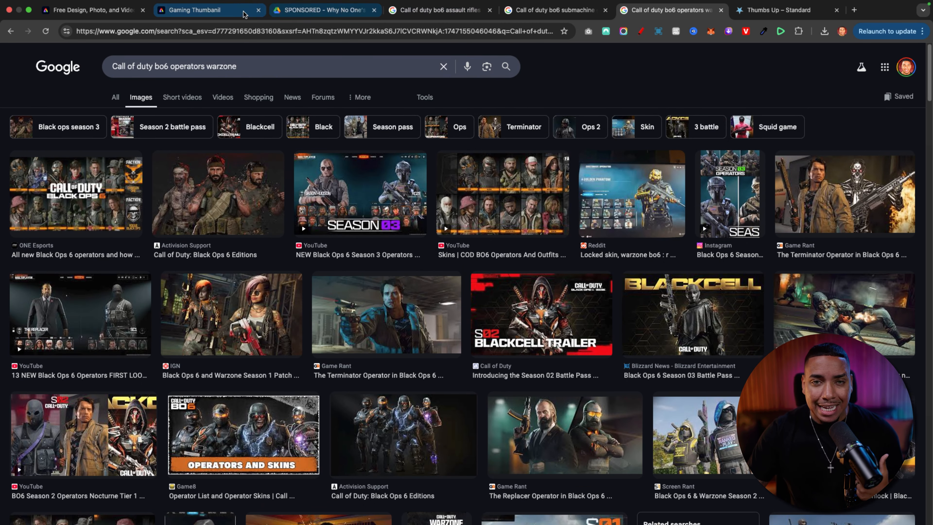
Step: Back in Adobe Express, insert the shark operator preview image from the Uploads folder onto page 2 and remove its background
click(175, 13)
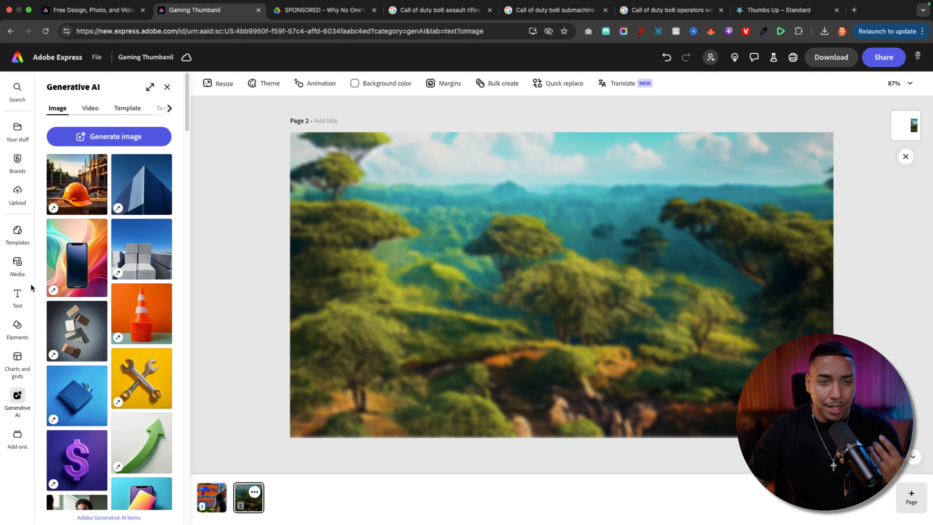
click(17, 130)
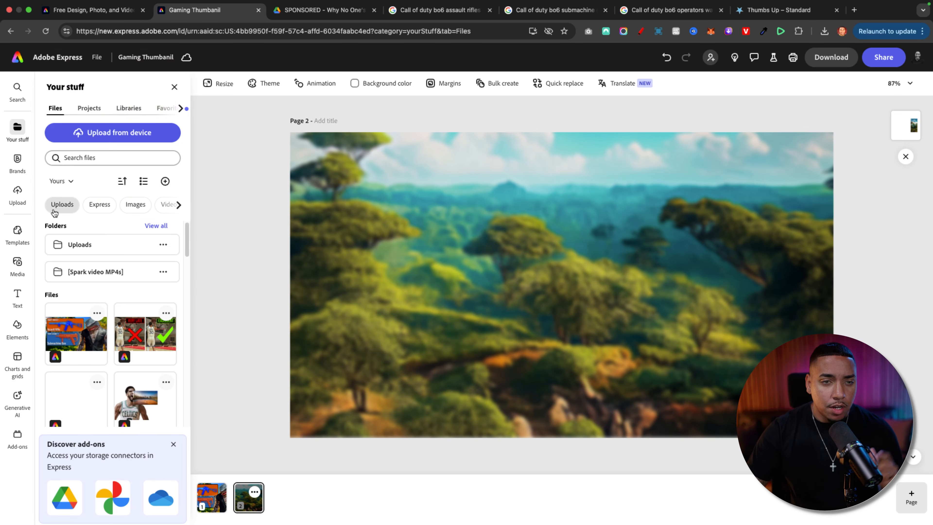
click(76, 246)
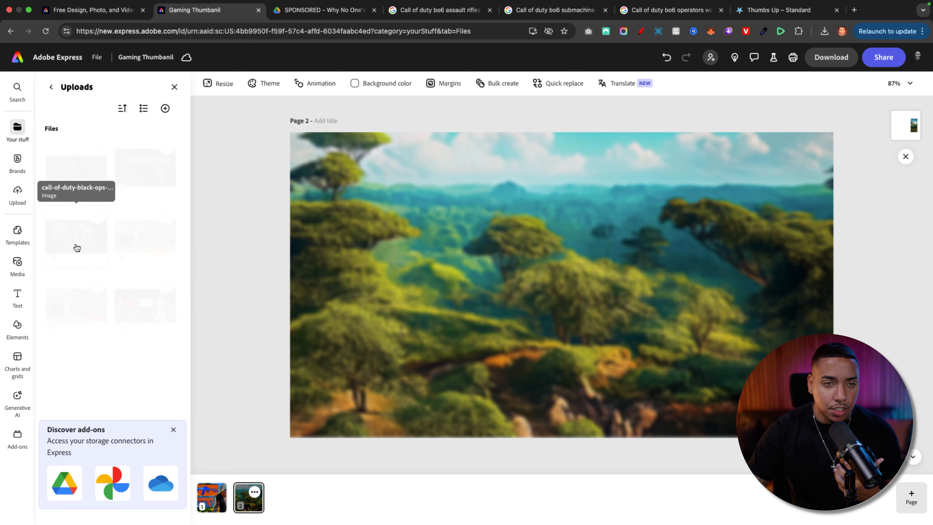
click(75, 247)
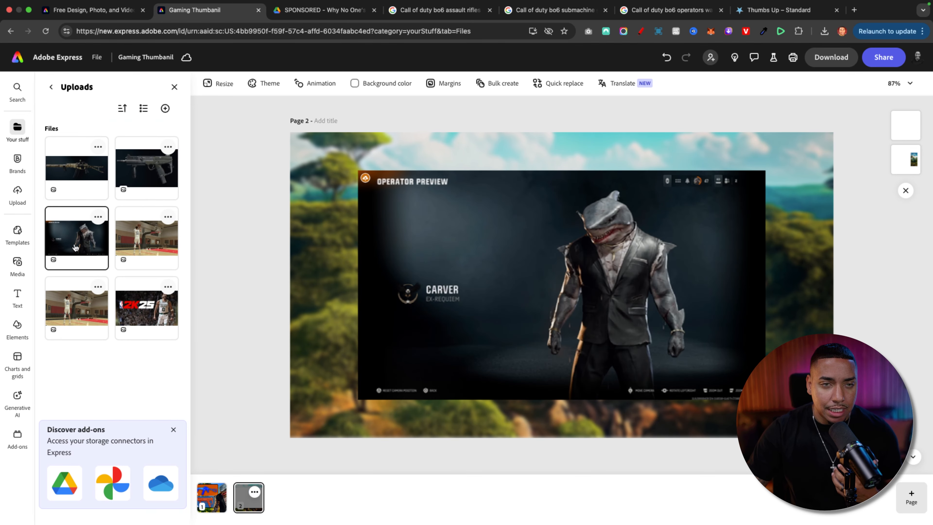
click(454, 267)
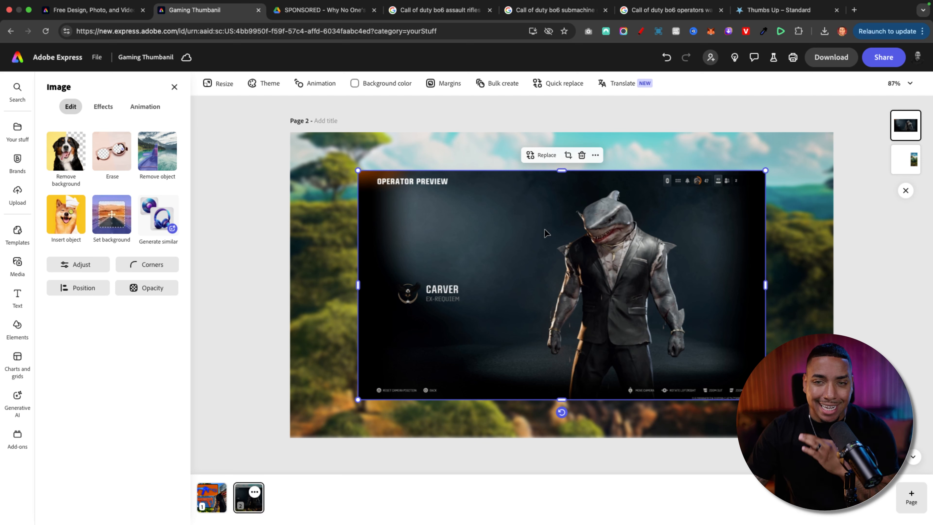
click(63, 158)
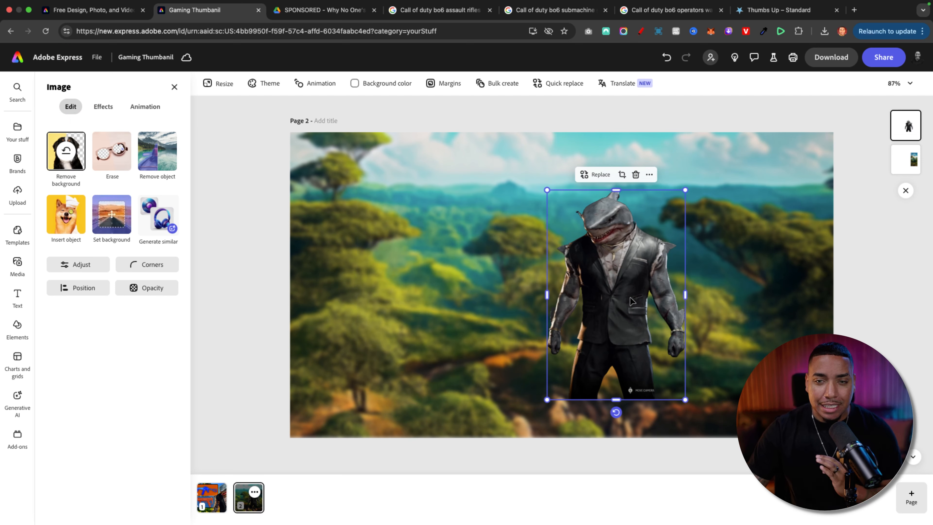
Step: Enlarge the shark character cutout and place it on the right half of page 2, head at the top edge
drag(547, 400, 393, 522)
drag(224, 524, 389, 312)
drag(561, 305, 707, 332)
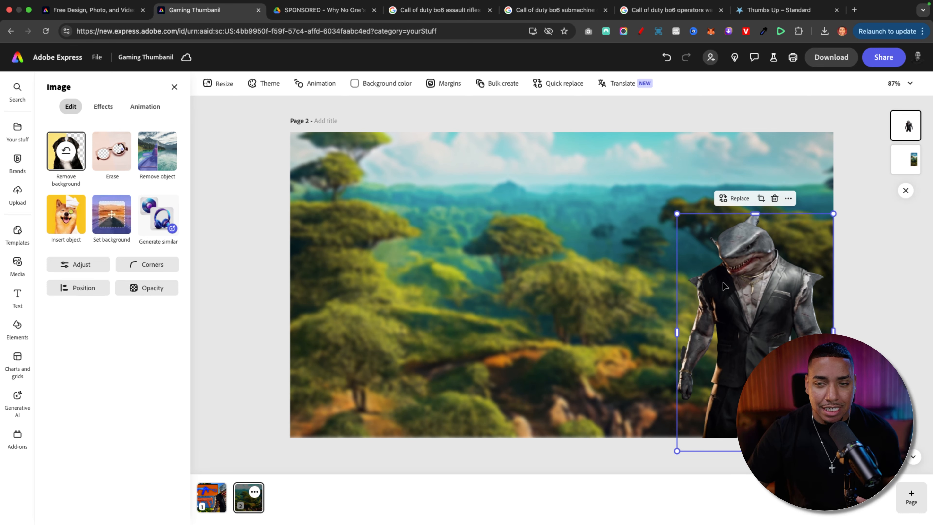
drag(707, 332, 638, 291)
drag(610, 409, 417, 522)
drag(591, 262, 729, 266)
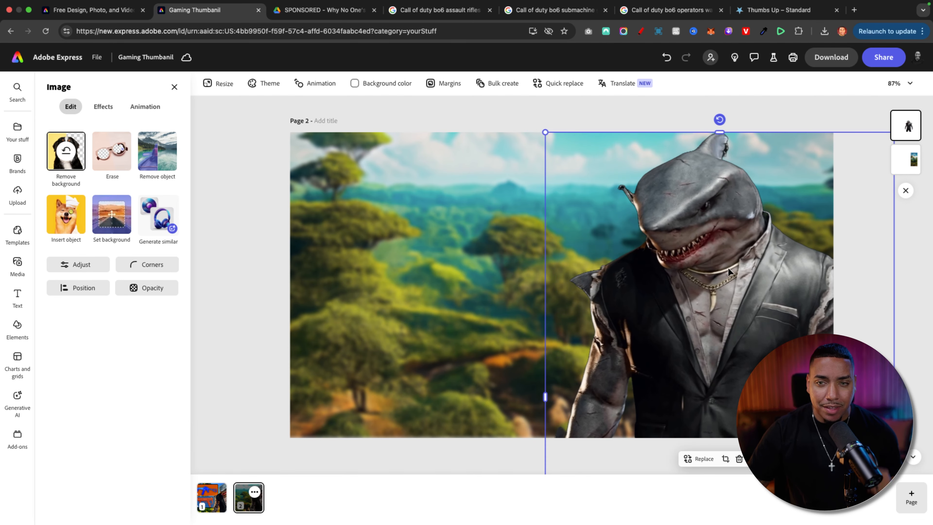
Step: Adjust the shark character image, setting Saturation to 100 and Sharpen to 48
click(78, 265)
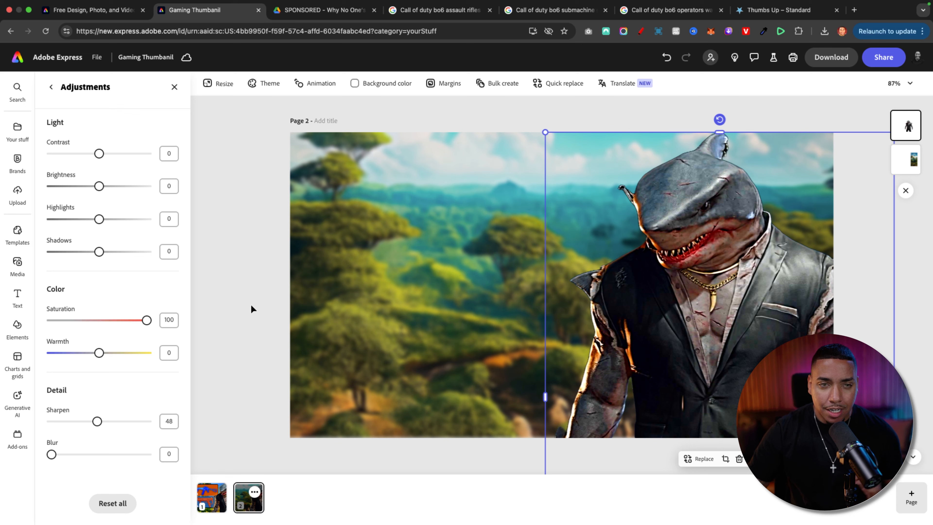
click(238, 259)
click(705, 236)
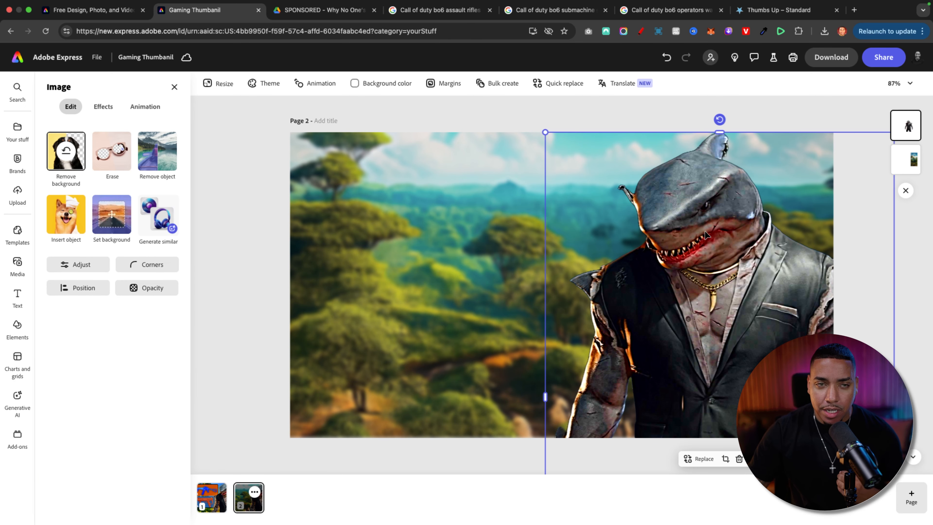
Step: Apply a Glow shadow to the shark character and customize its color to bright orange #FF8C00
click(99, 113)
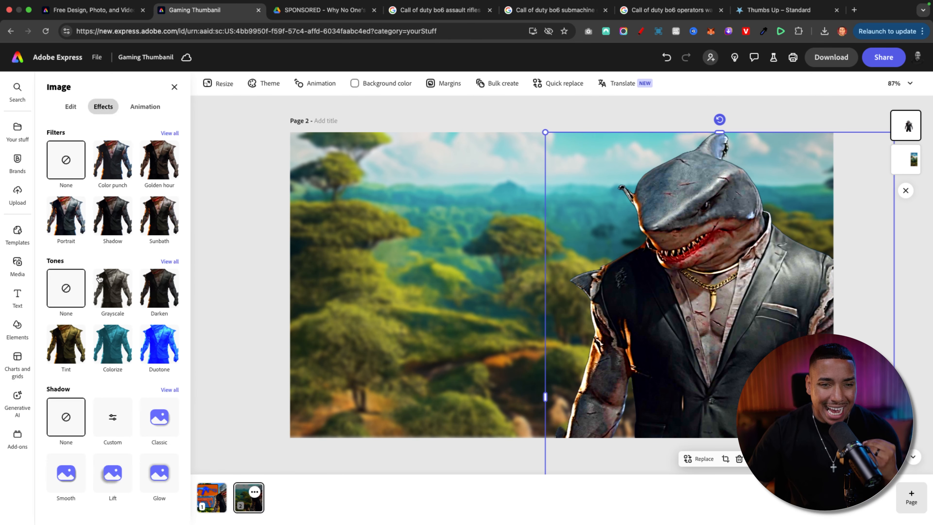
click(155, 478)
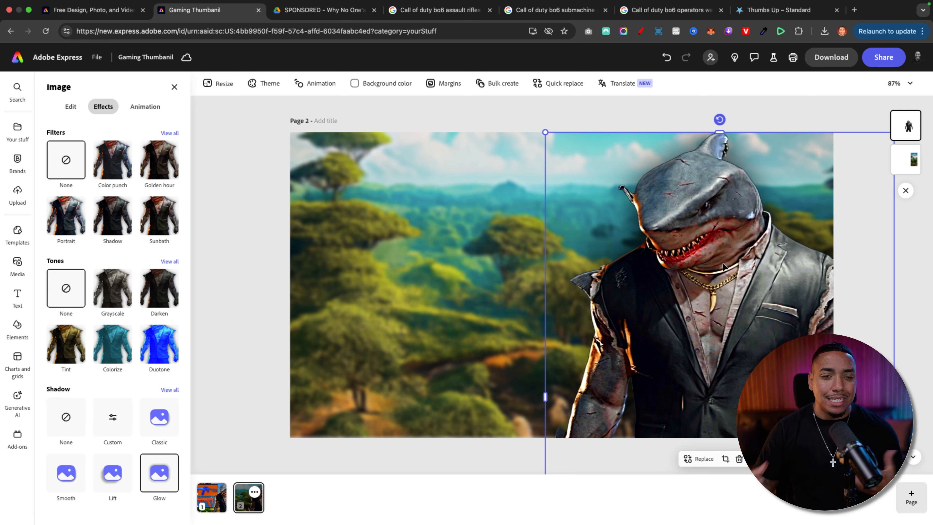
click(121, 419)
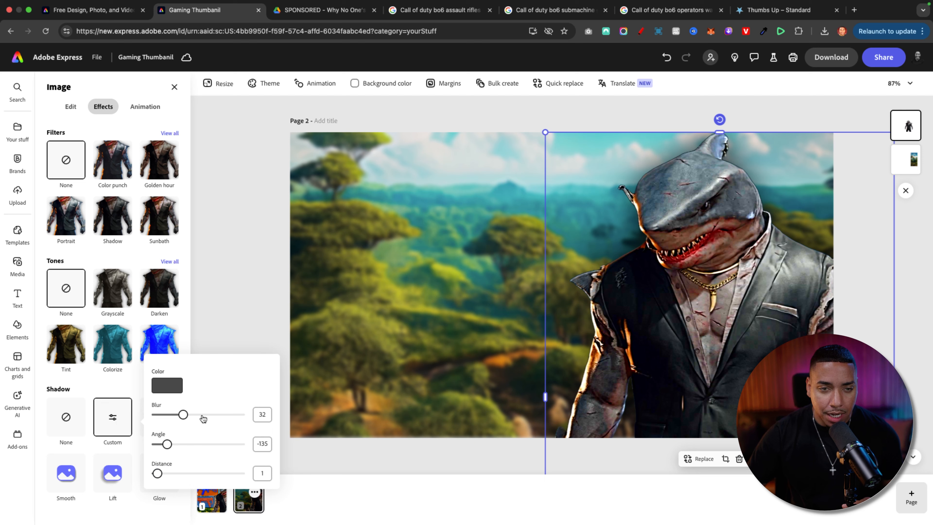
click(171, 388)
click(229, 382)
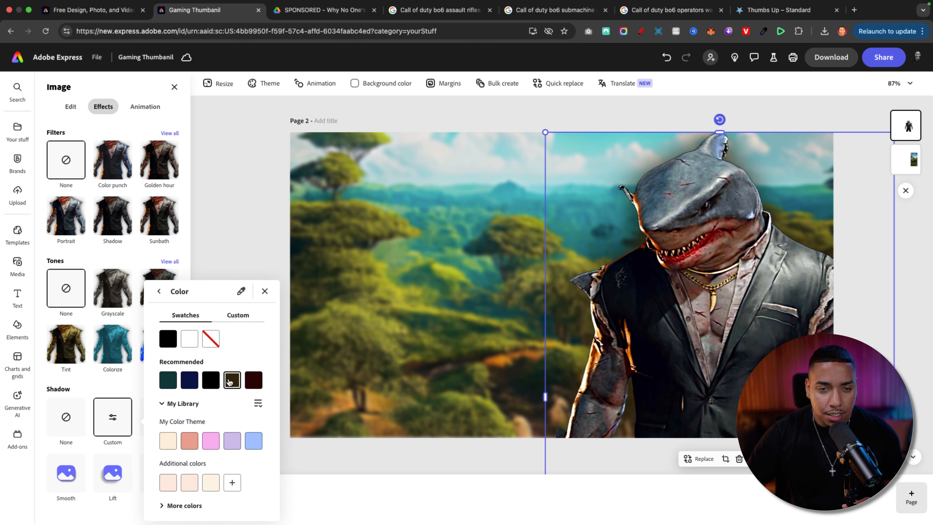
click(233, 319)
drag(167, 371, 169, 371)
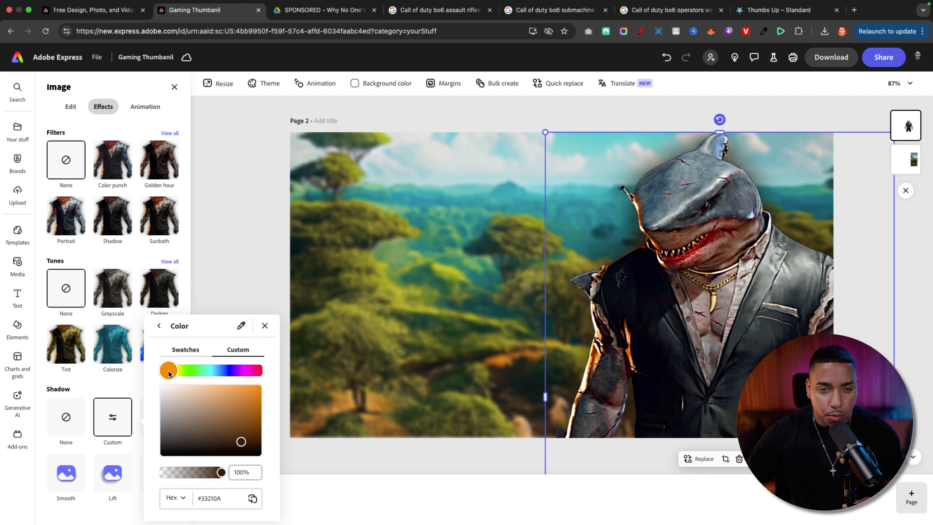
mouse_move(242, 442)
mouse_down()
mouse_move(258, 429)
mouse_move(248, 383)
mouse_up()
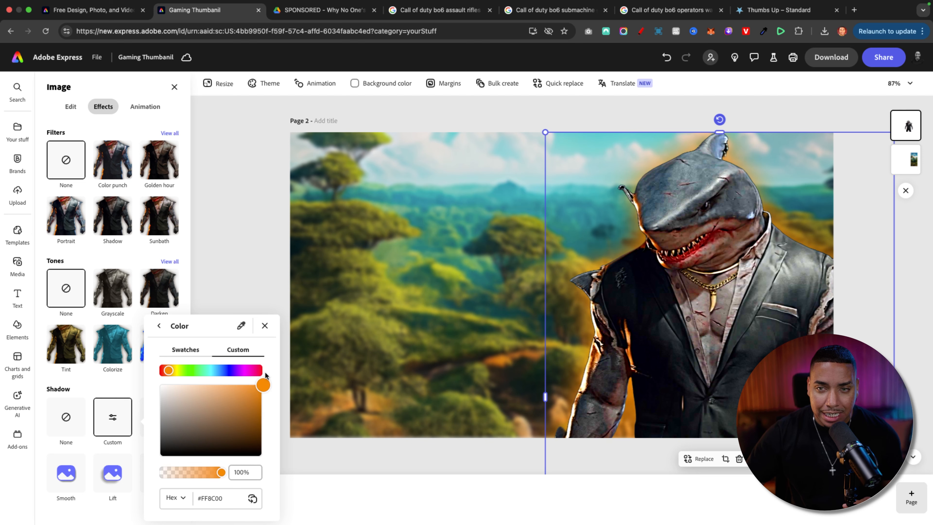
click(265, 326)
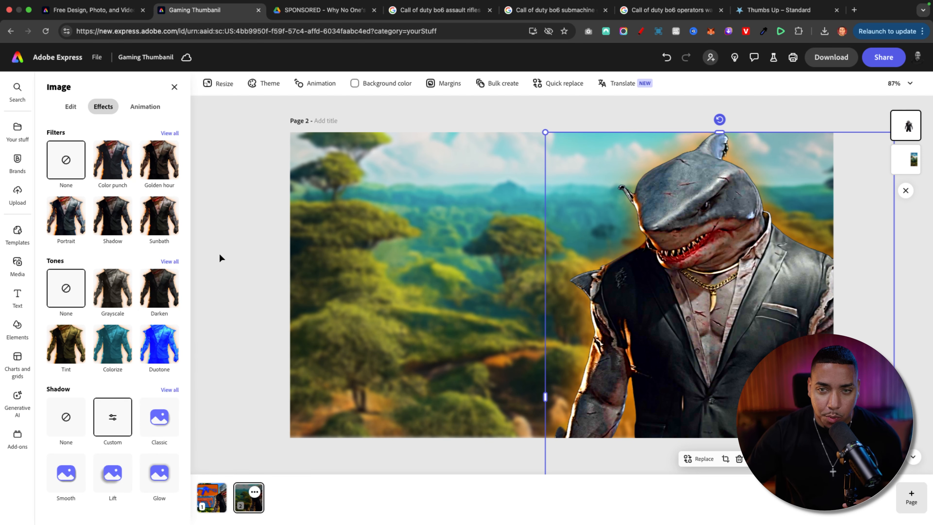
click(246, 348)
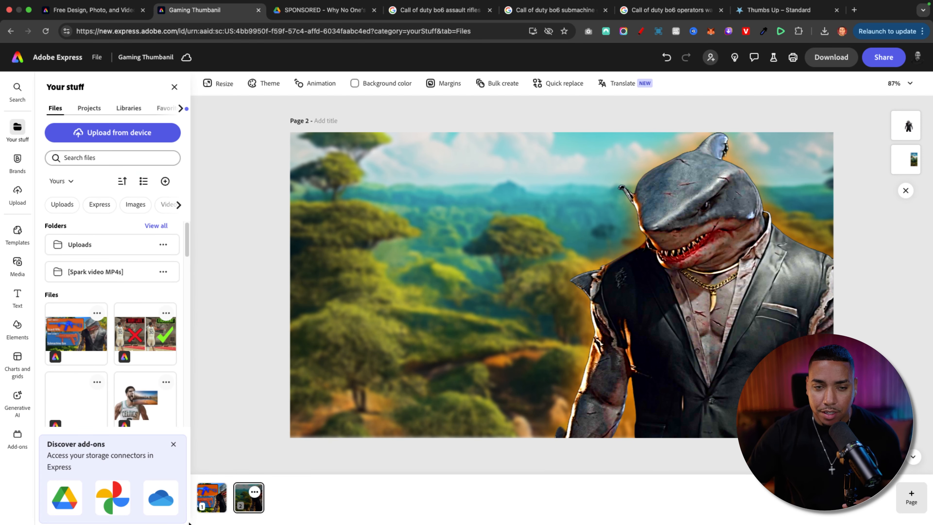
Step: Check the example thumbnail on page 1, and shift the shark character slightly to the right on page 2
click(210, 498)
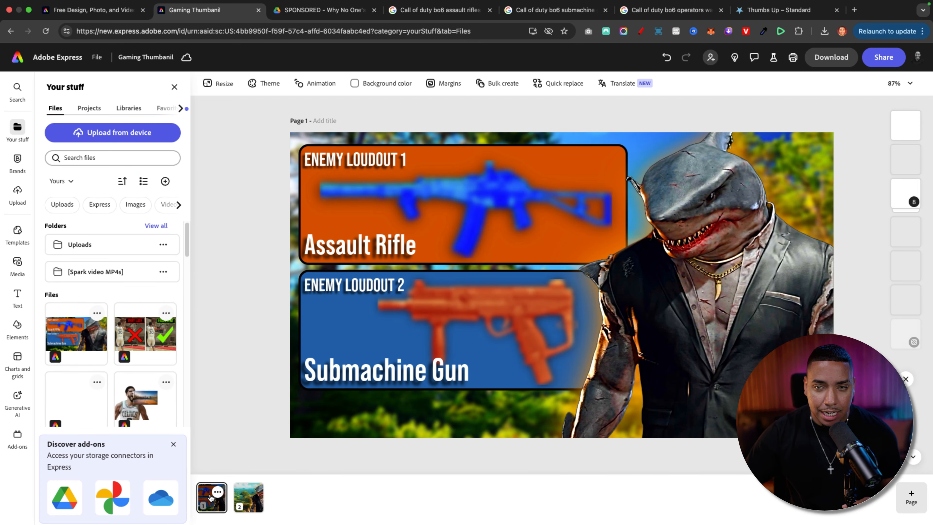
click(246, 502)
click(712, 257)
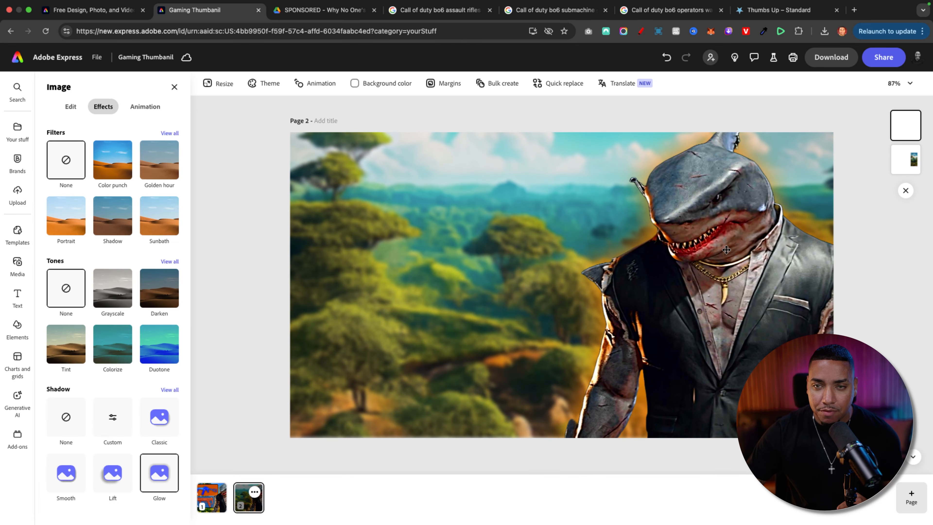
click(262, 256)
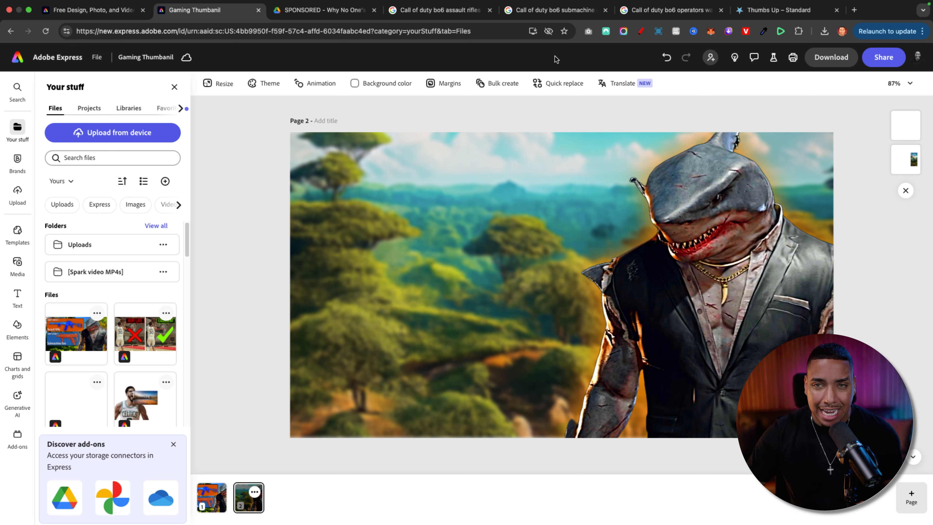
Step: Switch to the web image results for "Call of duty bo6 submachine guns warzone", look through the weapon images, and return to the thumbnail design
click(575, 13)
scroll(462, 341, down, 10)
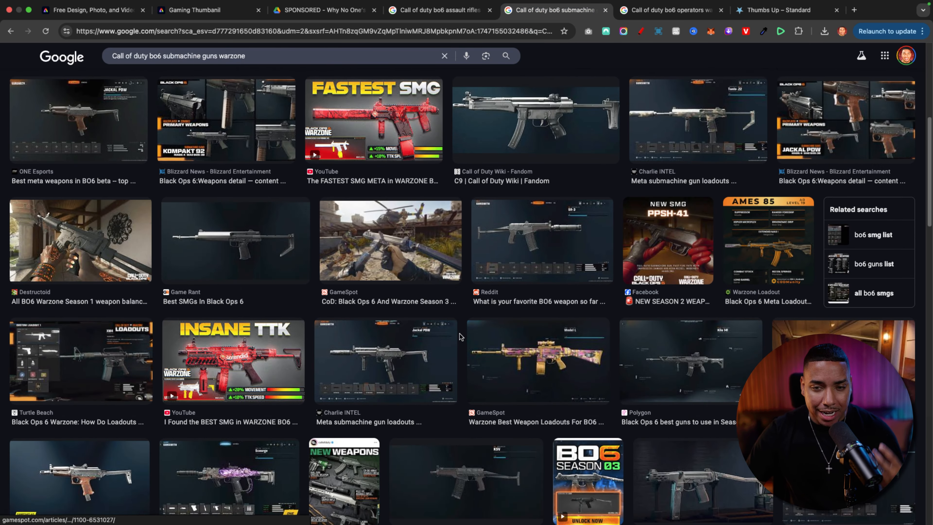
scroll(457, 339, up, 10)
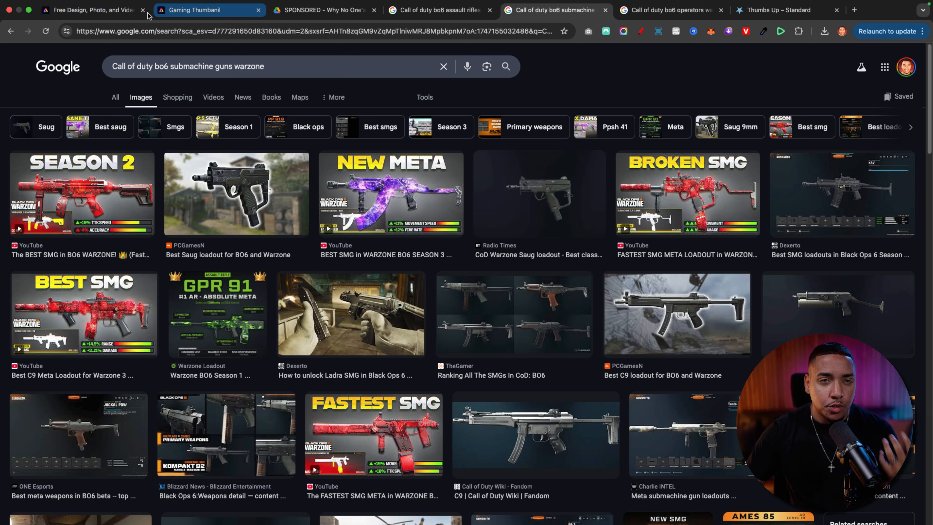
click(107, 13)
click(199, 14)
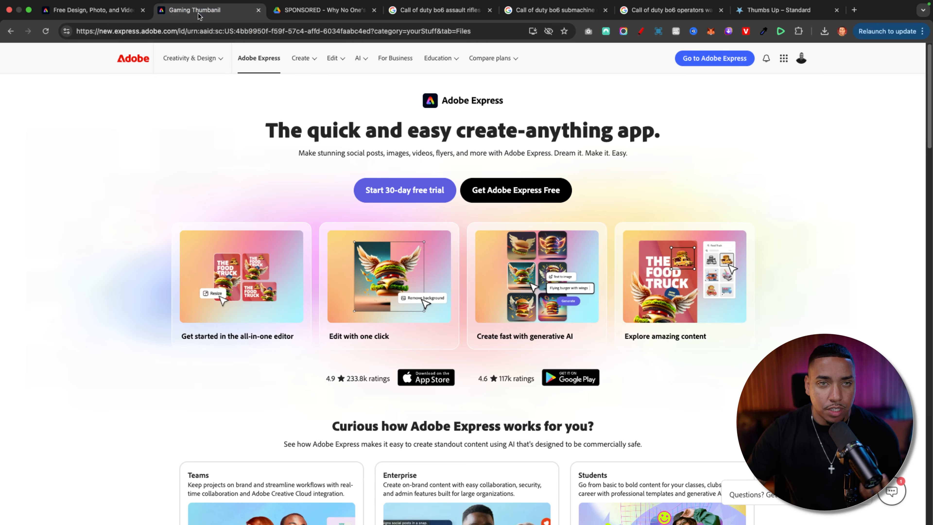
Step: Insert the assault rifle screenshot from the Uploads folder onto page 2 and remove its background
mouse_move(18, 138)
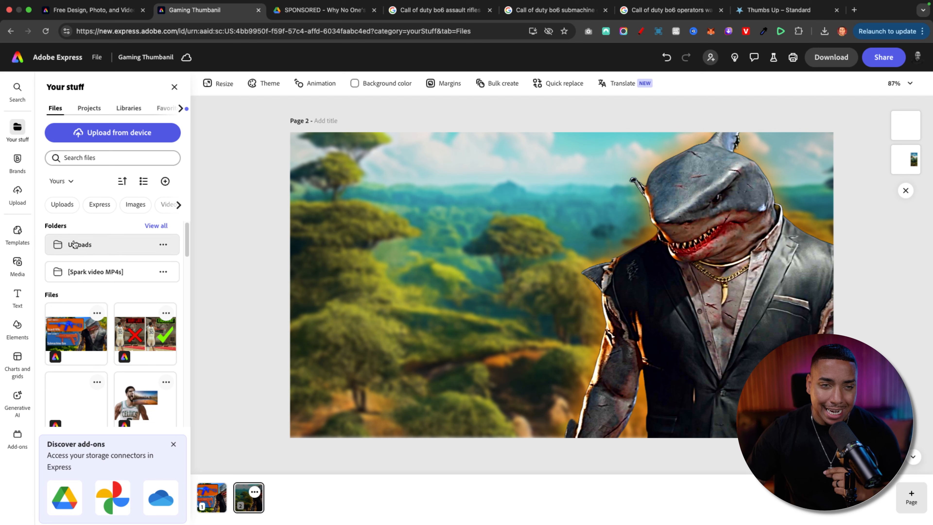
click(75, 244)
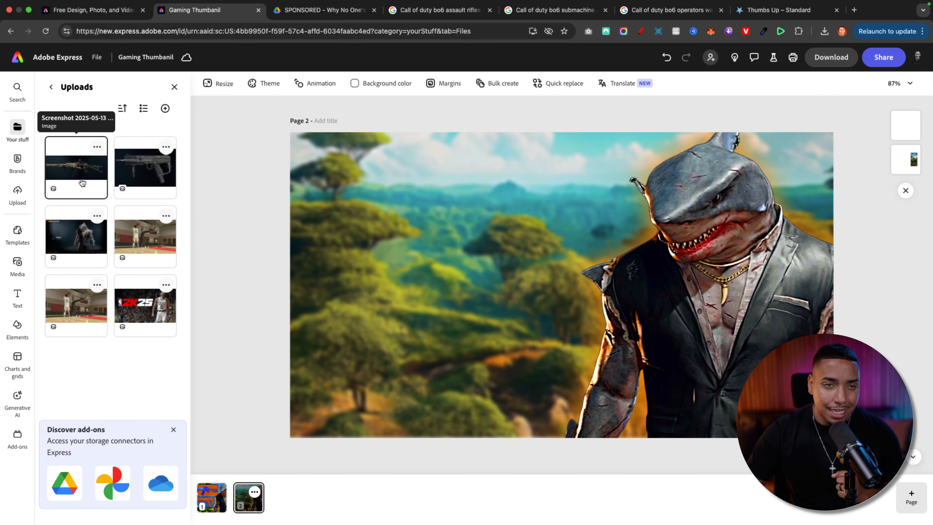
click(81, 183)
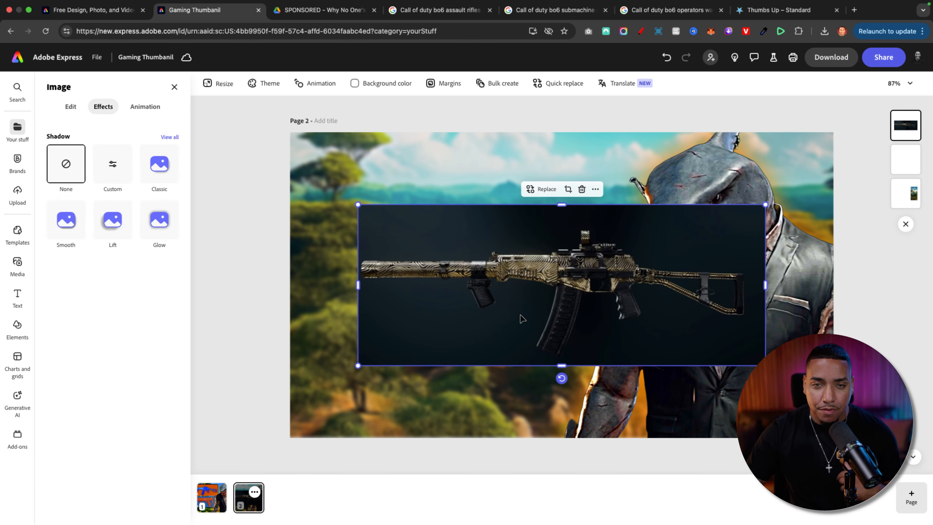
click(71, 108)
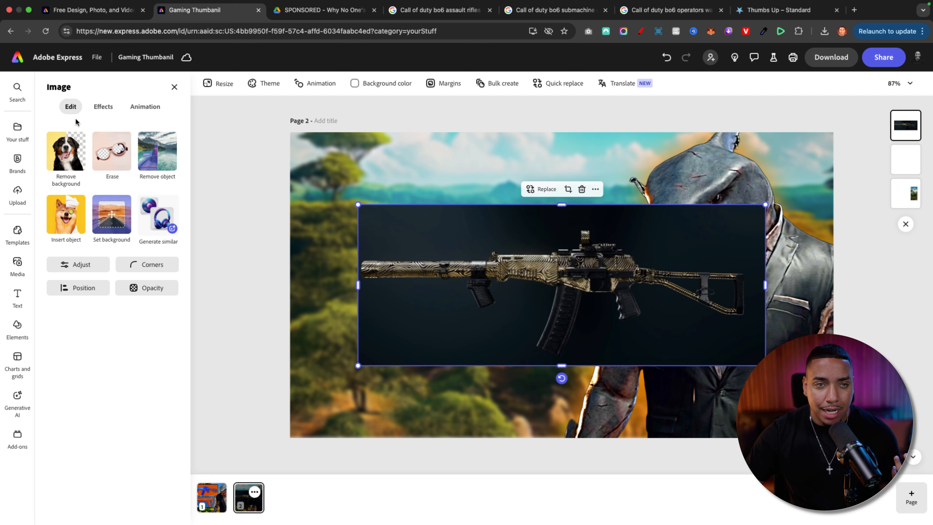
click(75, 160)
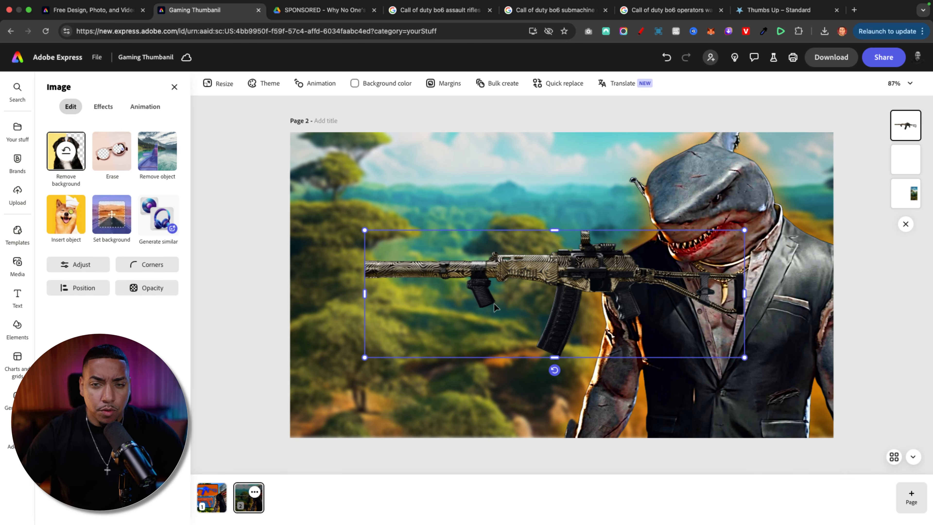
Step: Shrink the rifle cutout to about half its size and place it in the upper-left area of page 2
drag(743, 358, 565, 298)
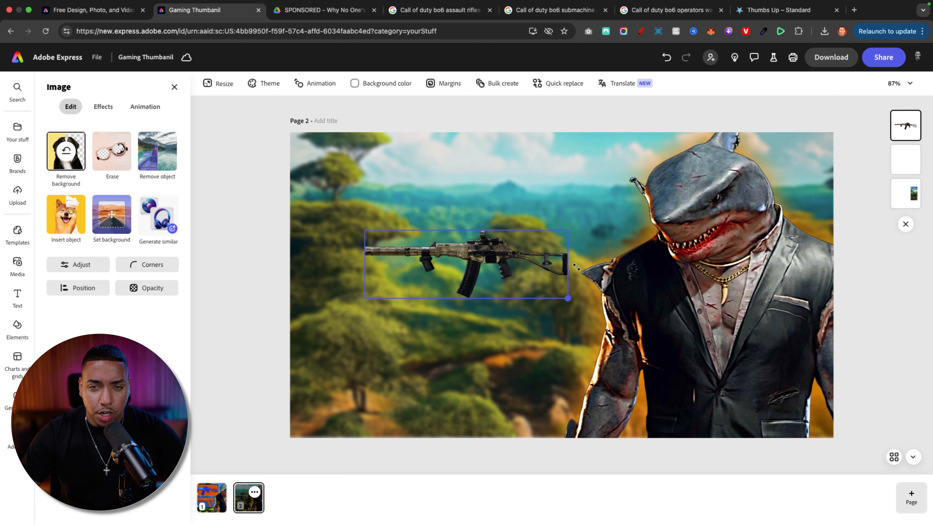
drag(492, 259, 478, 191)
click(265, 231)
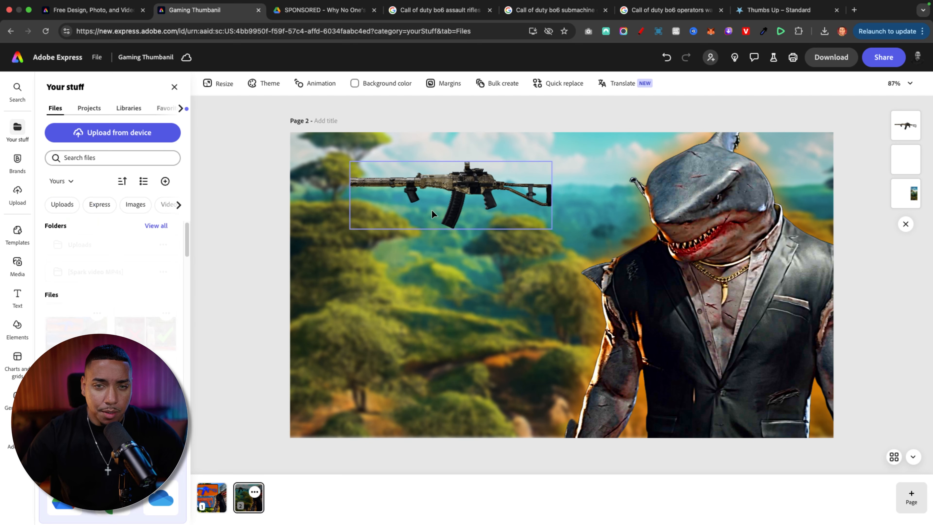
click(462, 204)
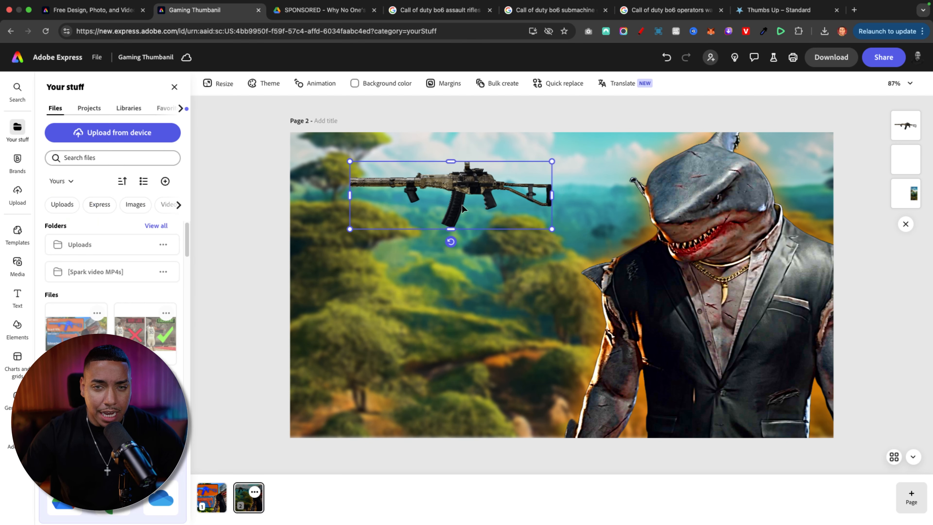
click(237, 203)
Step: After checking the weapon panels on page 1, search the elements for "square" and insert the plain square shape on page 2
click(215, 499)
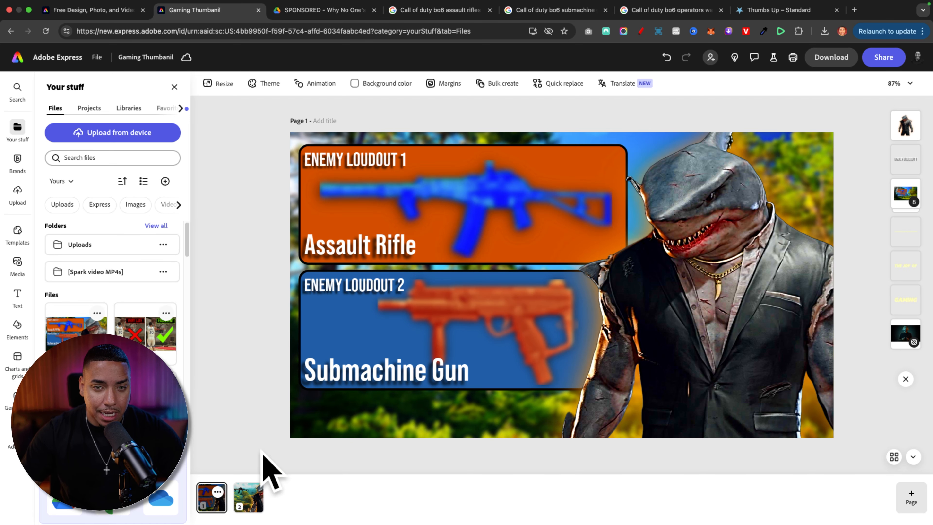
click(242, 499)
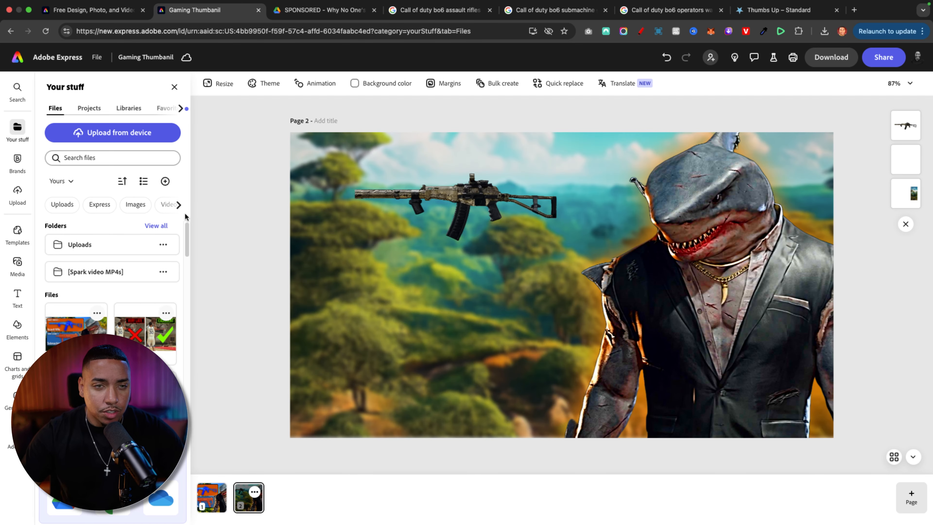
click(21, 336)
click(100, 131)
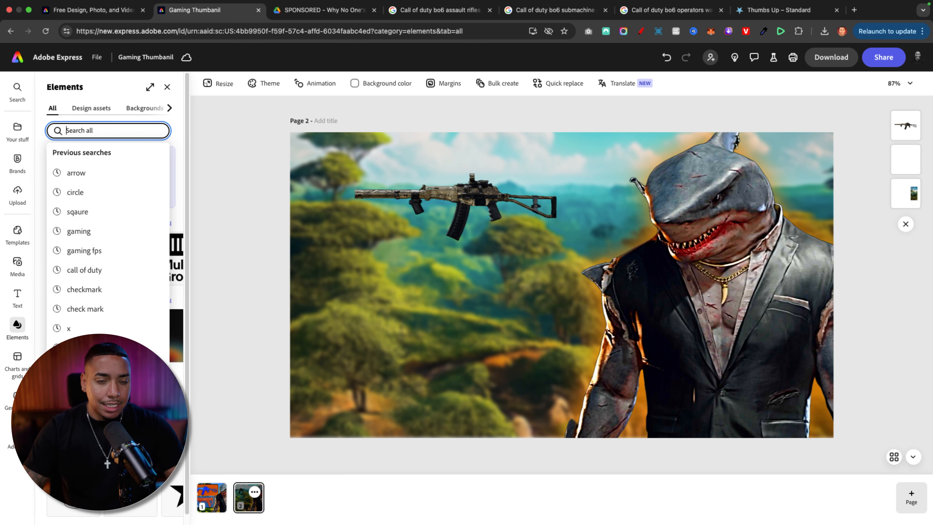
text(square)
key(Return)
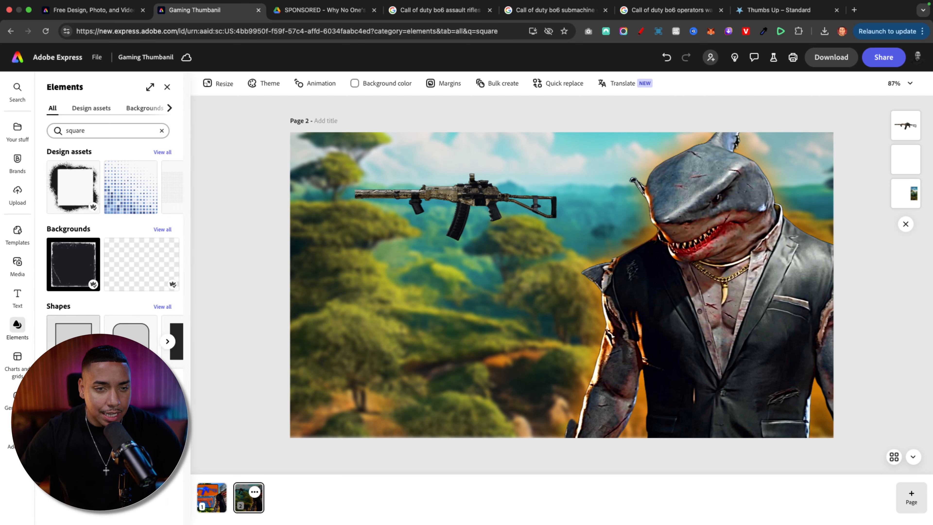
click(73, 329)
Step: Reshape the square into a wide rectangle over the rifle, spanning from near the page's left edge to the shark's head
click(544, 294)
drag(544, 294, 614, 190)
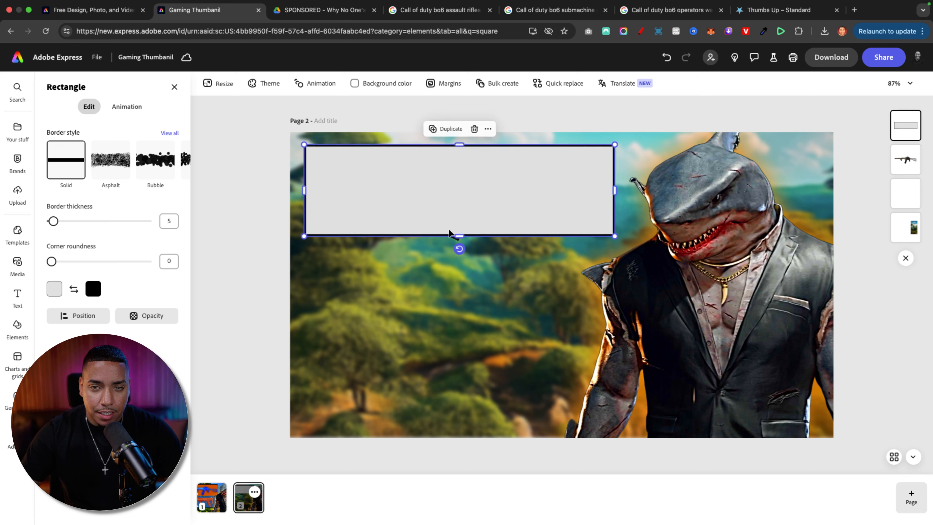
drag(458, 234, 459, 258)
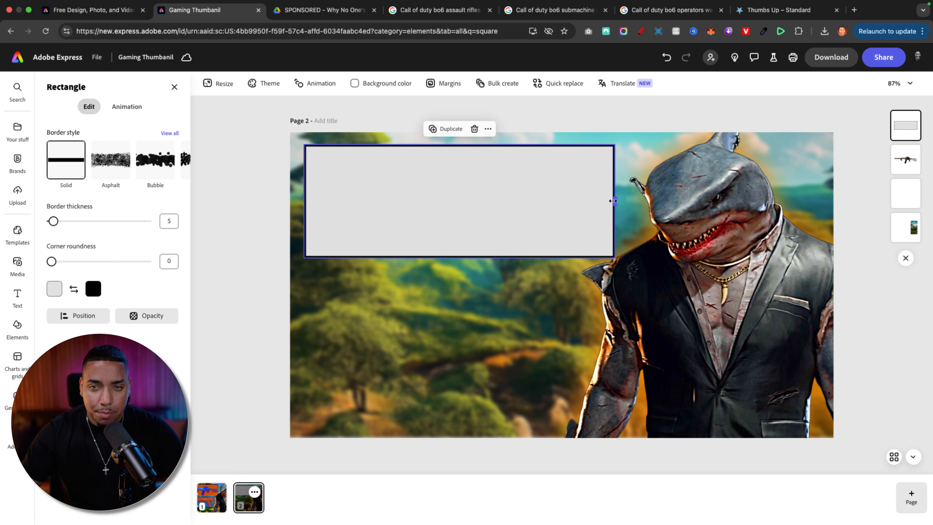
drag(612, 201, 621, 201)
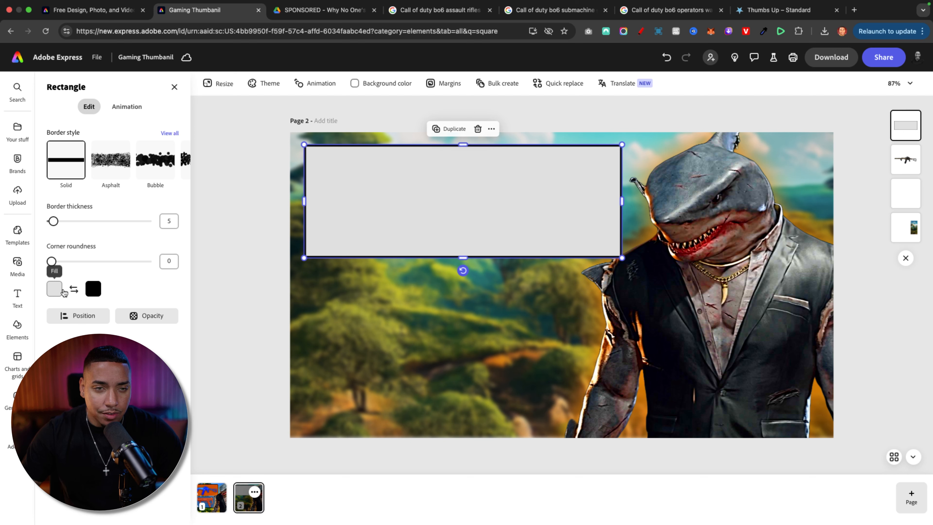
Step: Fill the rectangle with a fully saturated bright orange custom color
click(55, 291)
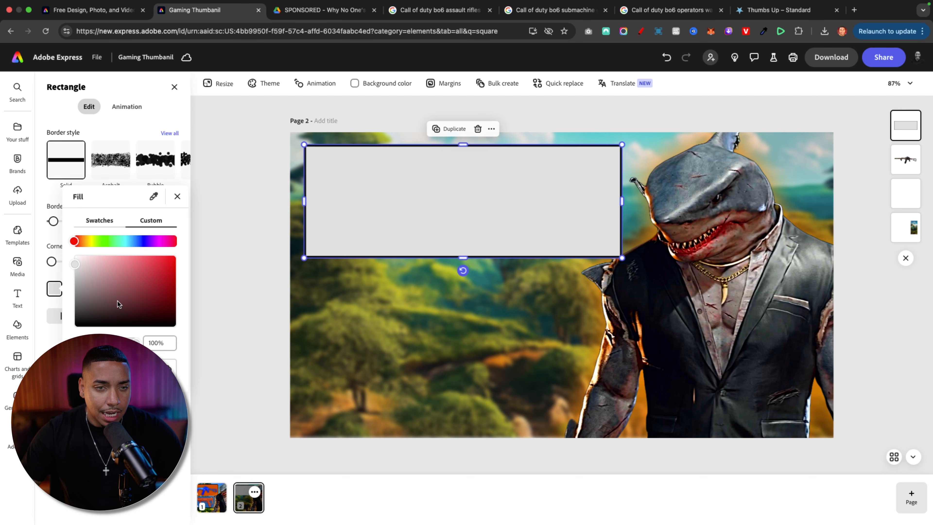
drag(80, 243, 80, 240)
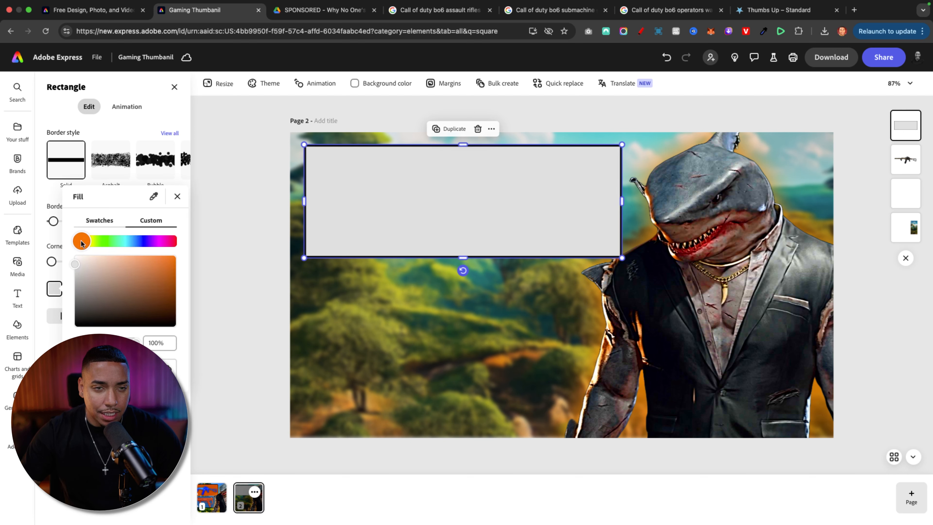
click(118, 276)
drag(123, 272, 203, 247)
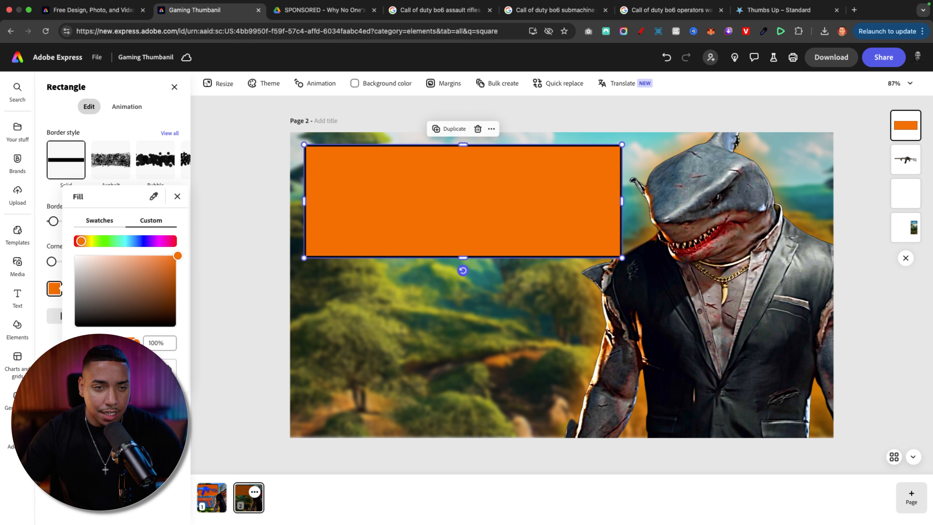
click(335, 307)
Step: Move the orange rectangle one layer down so it sits behind the rifle cutout
click(380, 286)
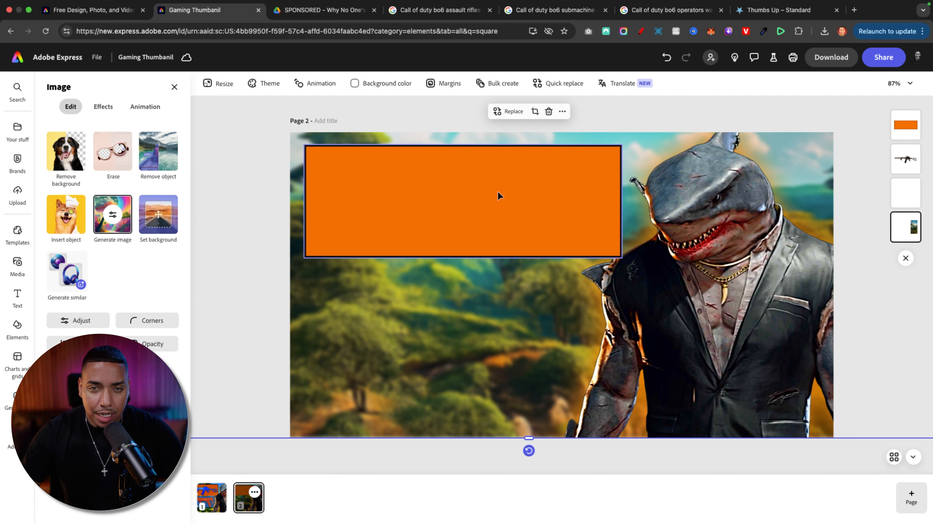
click(455, 197)
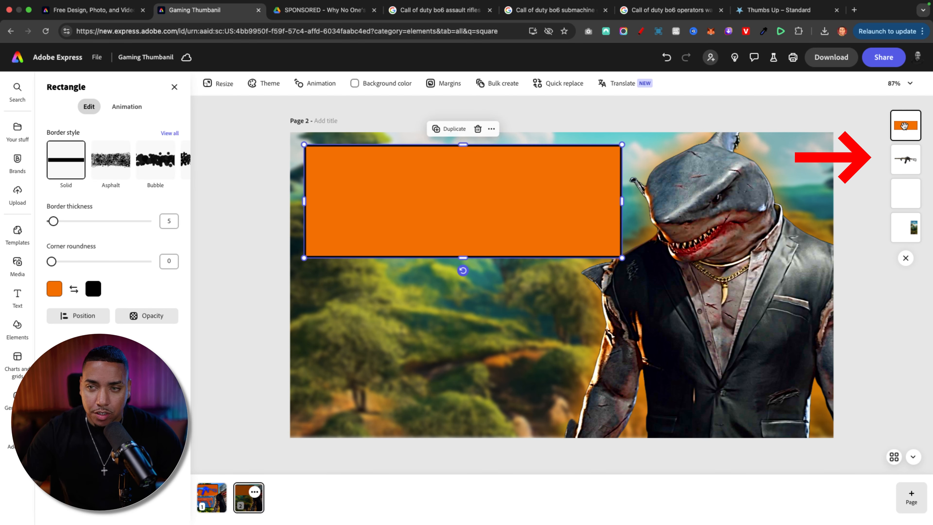
drag(899, 124, 905, 164)
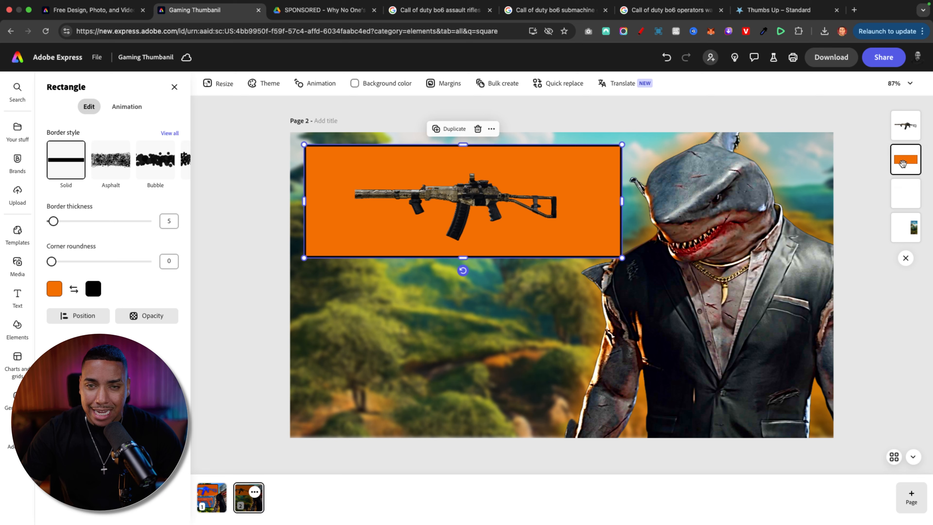
Step: Blur the rifle cutout on the orange panel and raise its saturation to 72
click(409, 194)
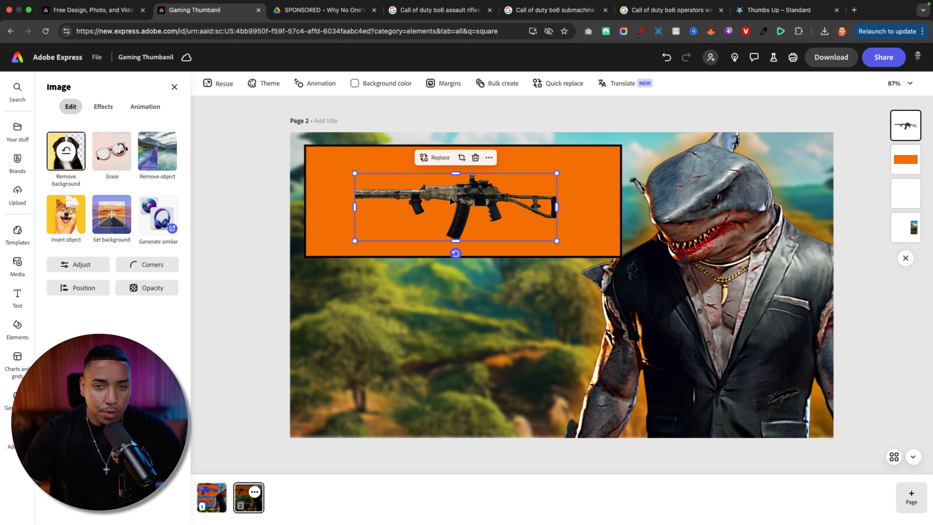
click(81, 265)
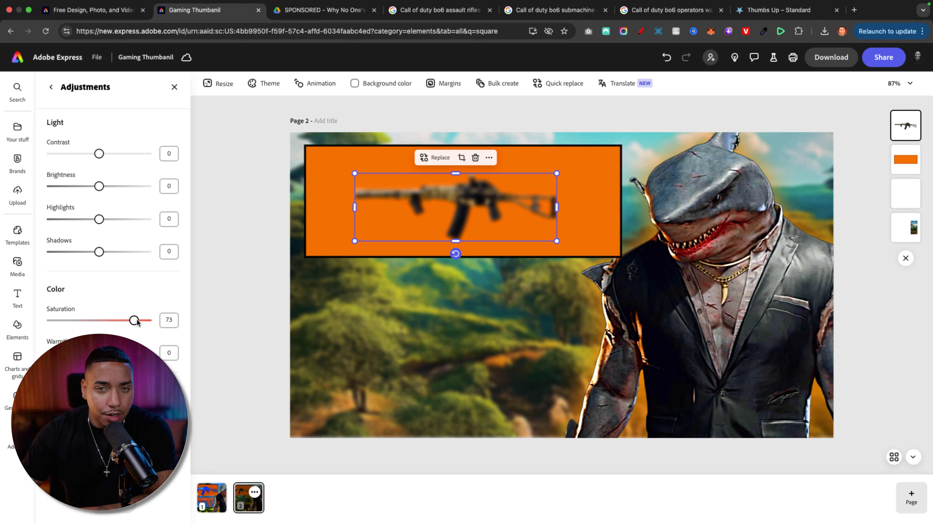
drag(136, 322, 135, 321)
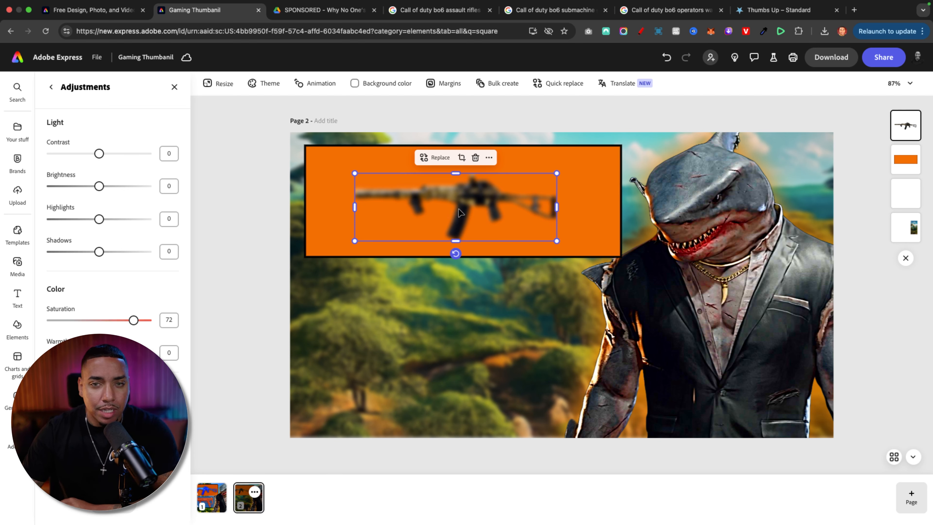
click(174, 87)
Step: Apply the bright blue tone effect to the rifle cutout
click(474, 206)
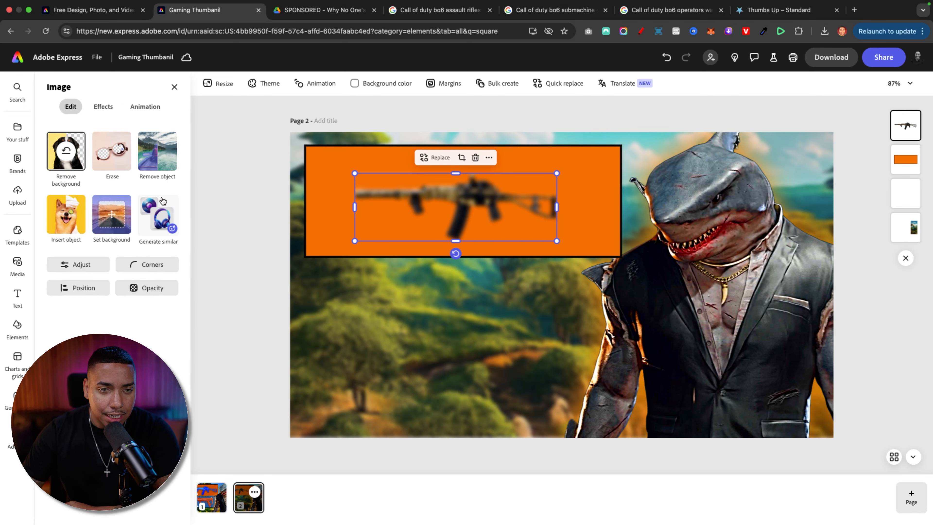
click(104, 107)
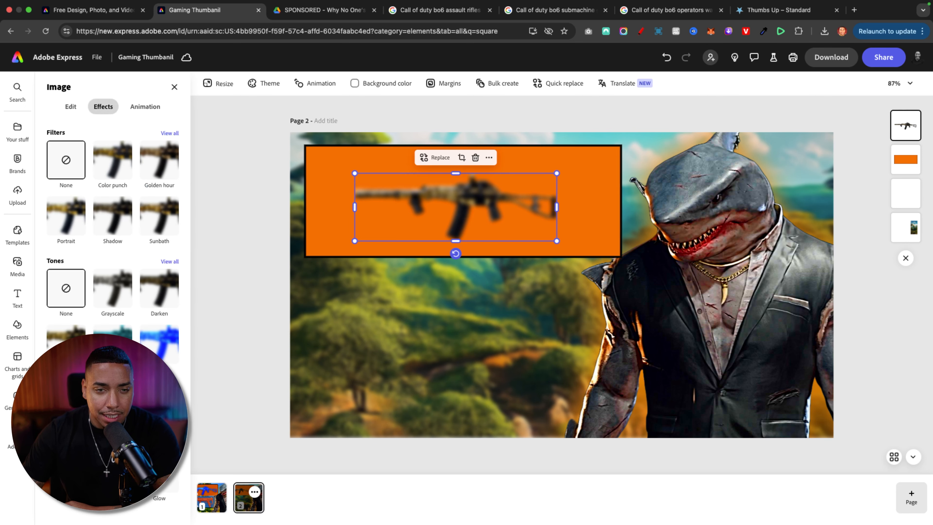
click(166, 341)
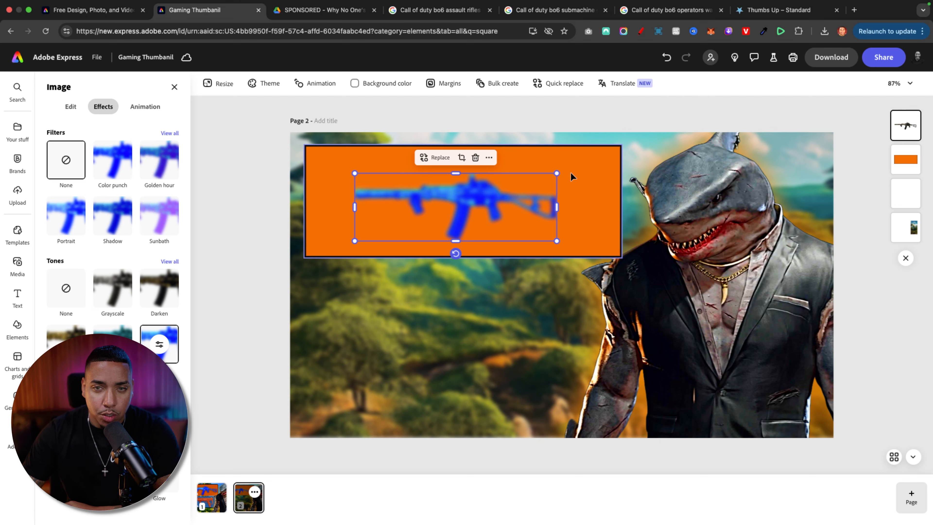
Step: Enlarge the blue rifle and reposition it so it fills most of the orange panel
drag(557, 173, 610, 155)
drag(514, 198, 511, 201)
click(486, 318)
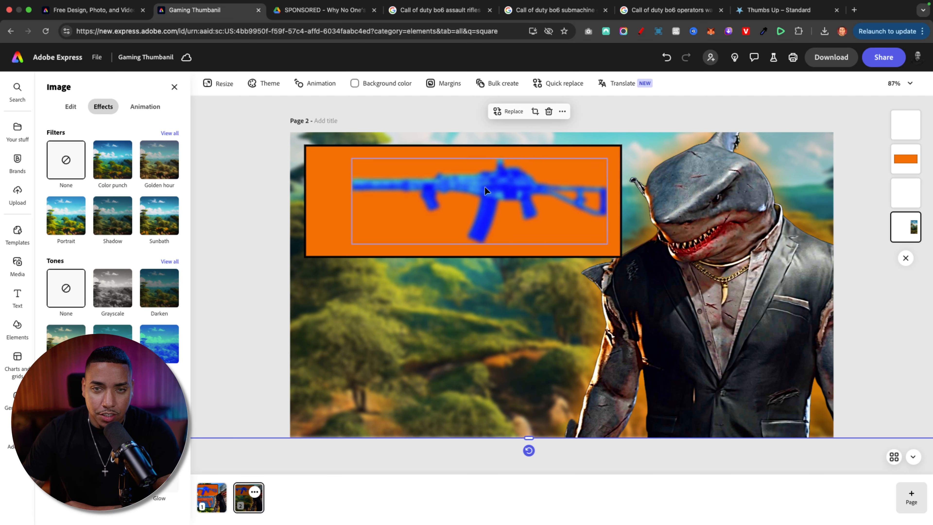
Step: Add a new text box to page 2 reading "ENEMY LOADOUT 1"
click(18, 297)
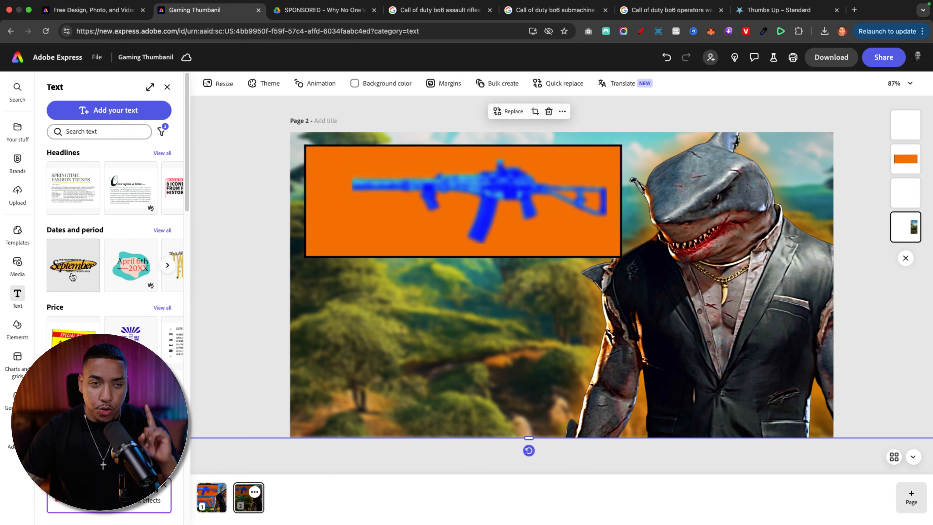
scroll(99, 279, down, 6)
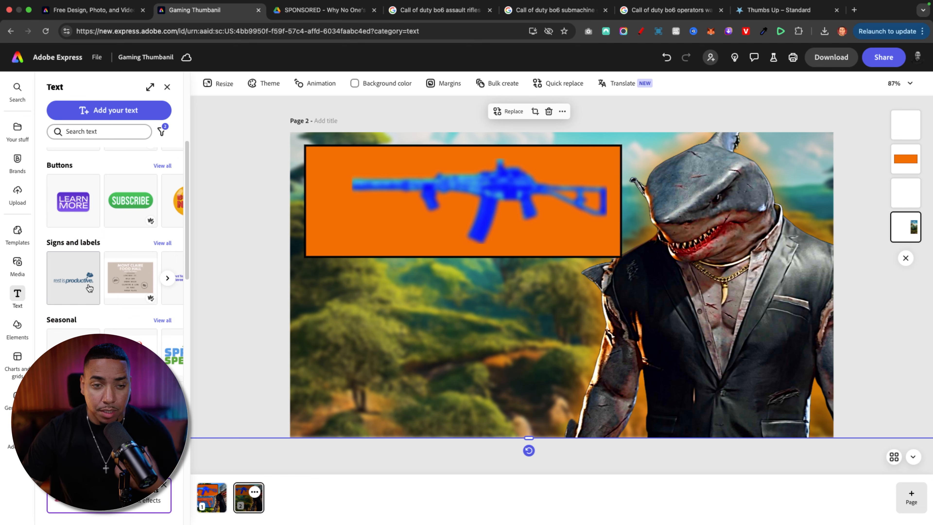
scroll(89, 283, up, 6)
click(110, 110)
click(111, 109)
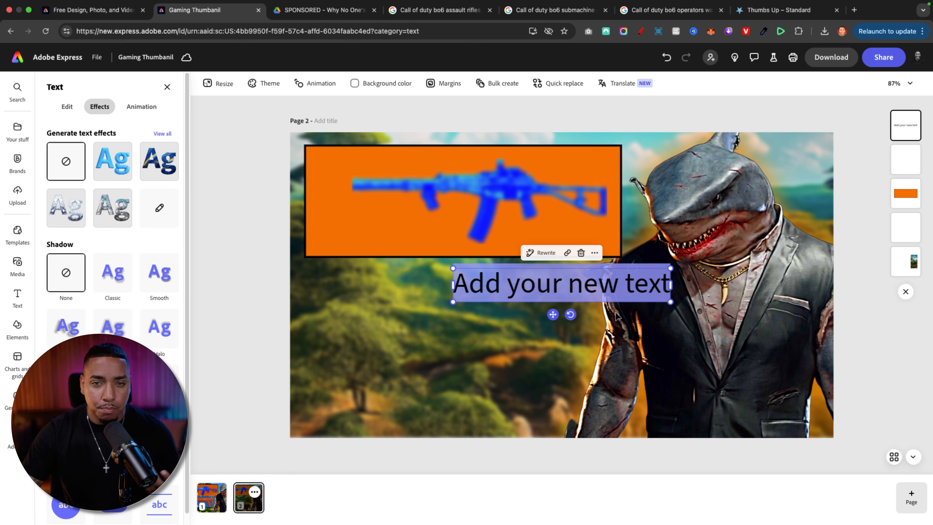
triple_click(539, 286)
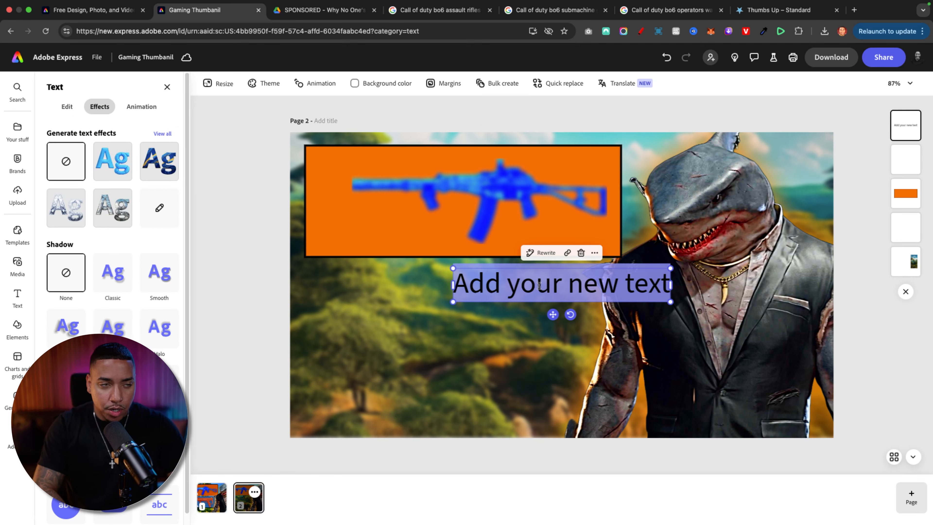
text(E)
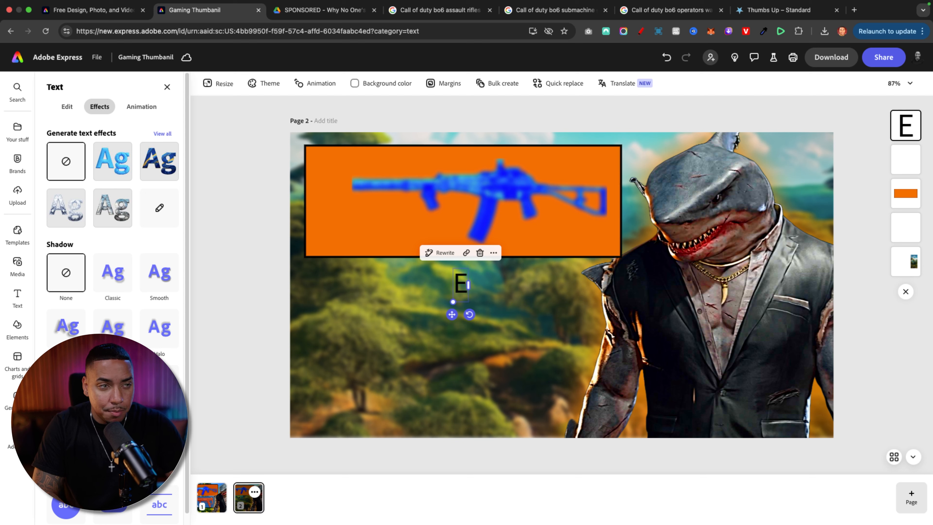
text(NEMY LOA)
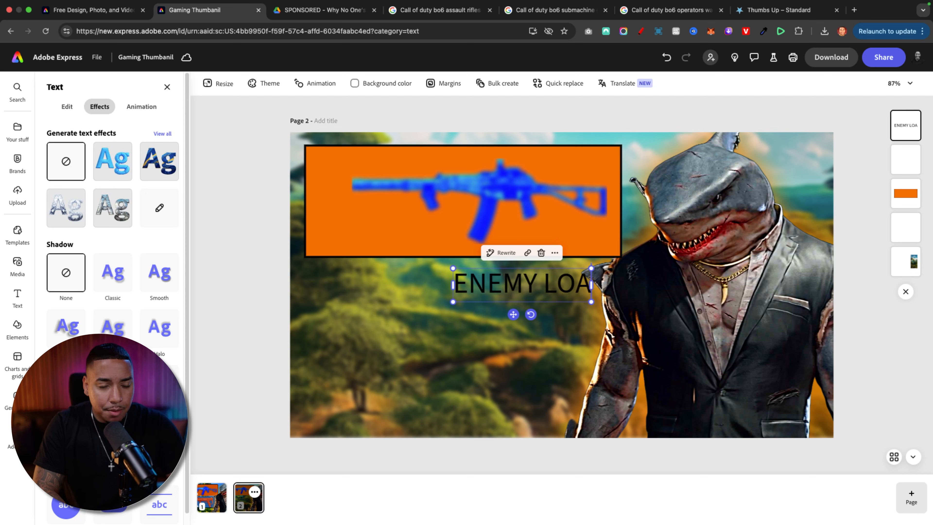
text(DOUT 1)
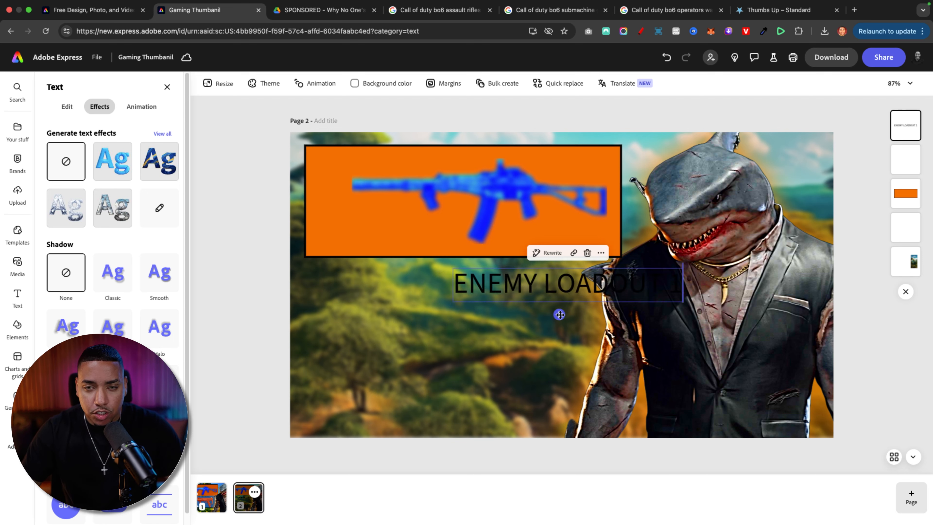
Step: Move the ENEMY LOADOUT 1 text into the orange panel's upper-left corner and shrink it to size 34
drag(559, 314, 414, 190)
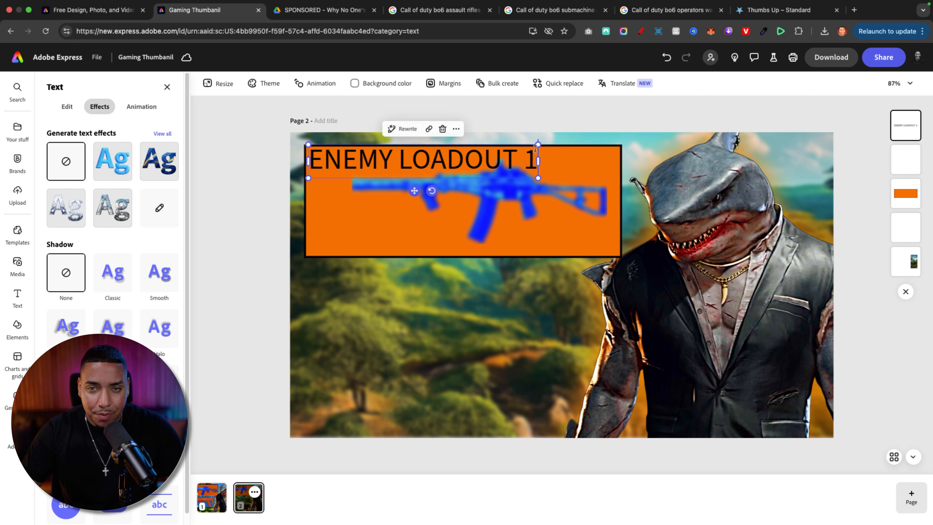
drag(538, 144, 459, 156)
triple_click(400, 162)
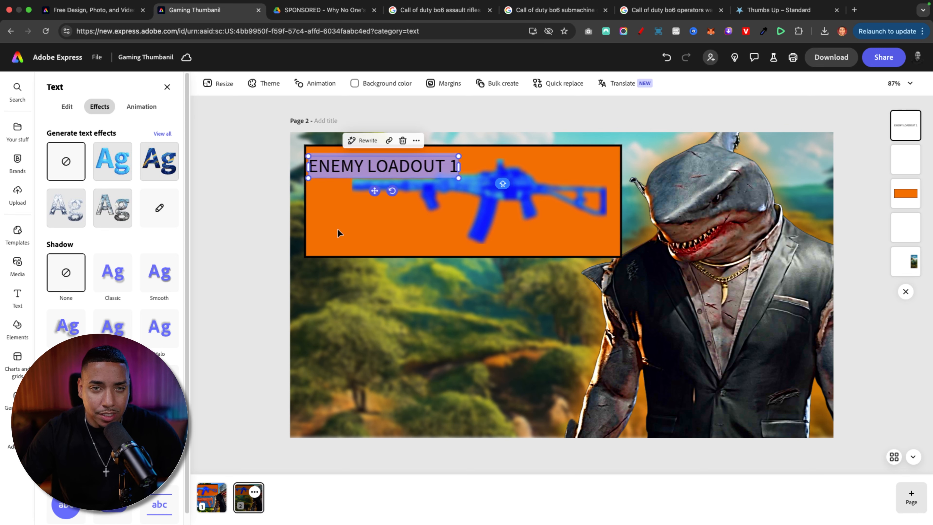
click(348, 167)
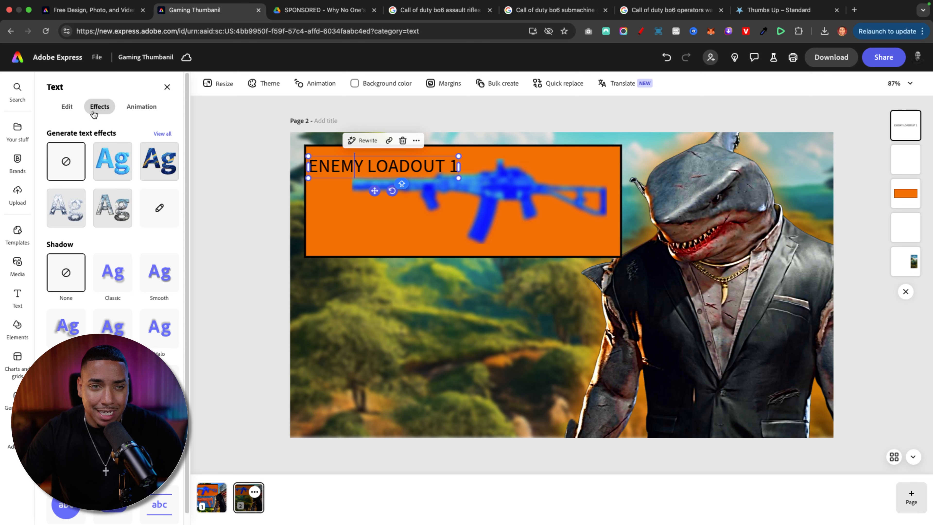
Step: Set the ENEMY LOADOUT 1 text in the Bebas Neue Pro font with bold weight
click(68, 107)
triple_click(351, 178)
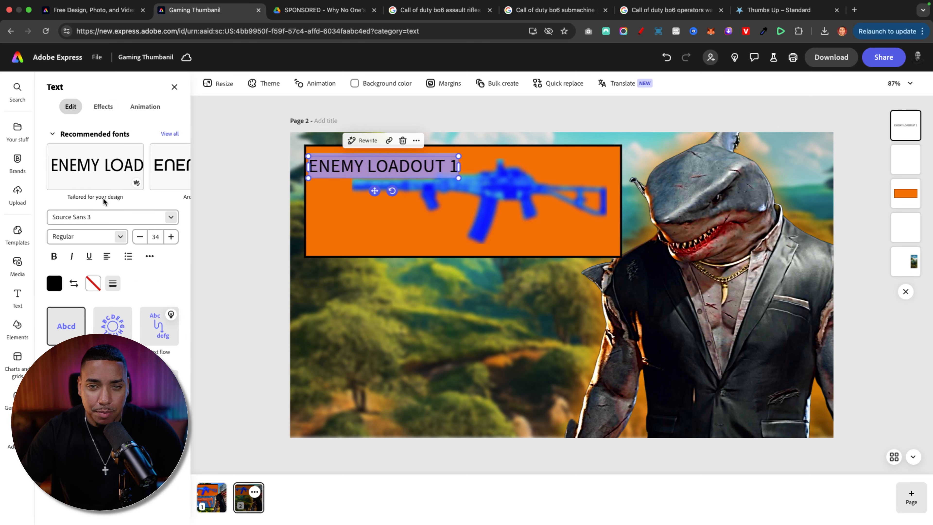
click(106, 217)
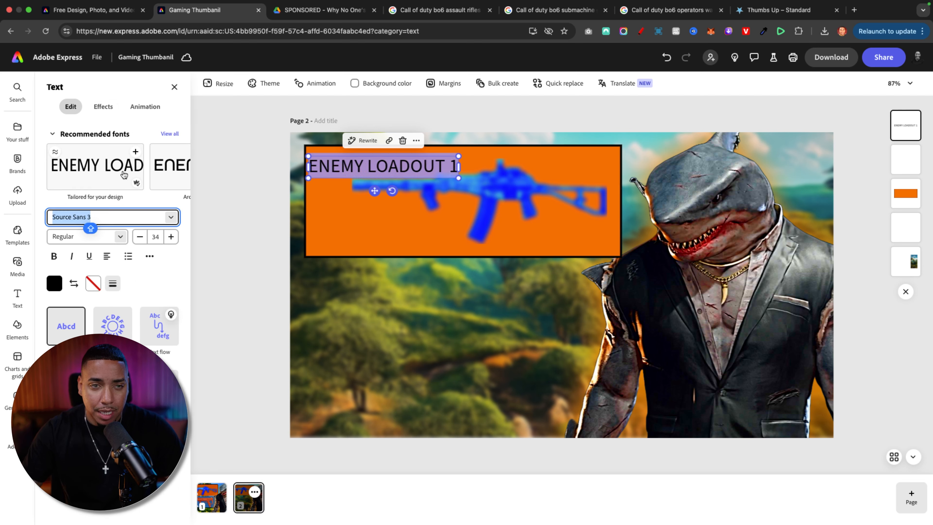
scroll(108, 169, right, 6)
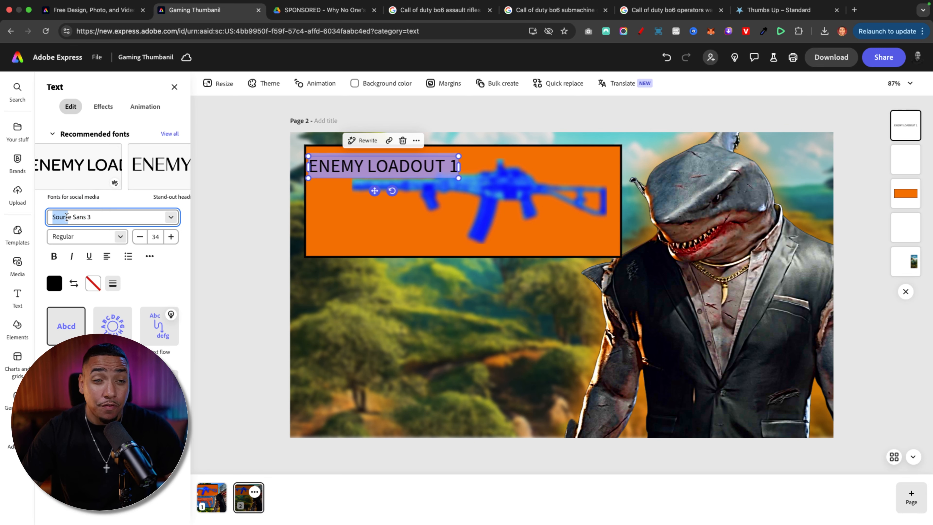
text(BEBE)
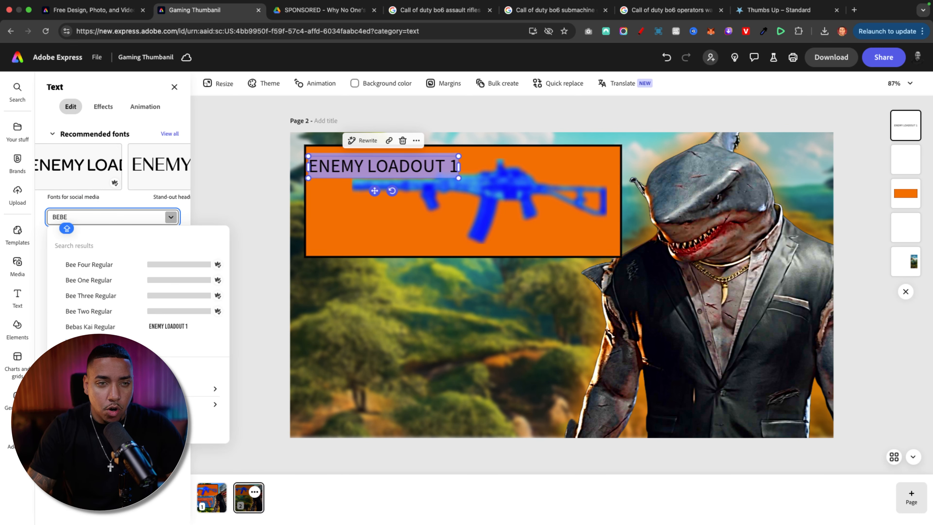
key(BackSpace)
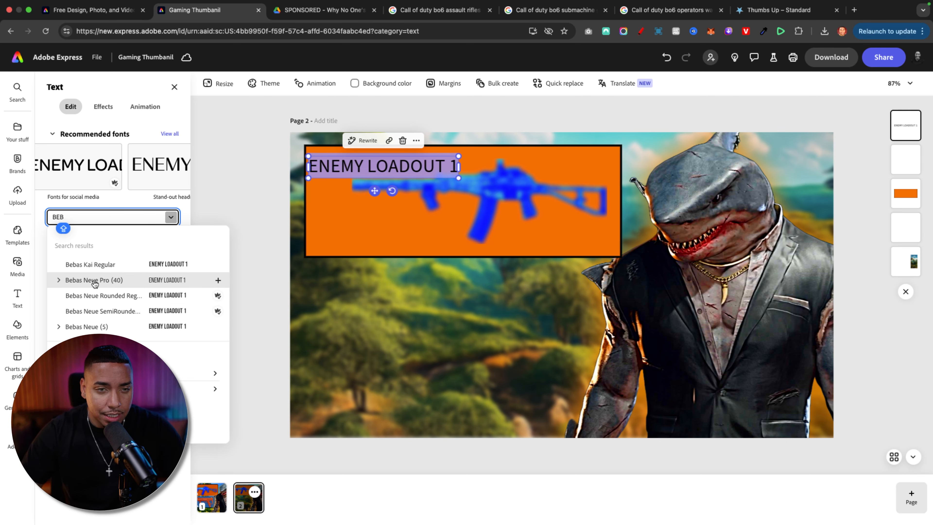
click(95, 283)
click(55, 257)
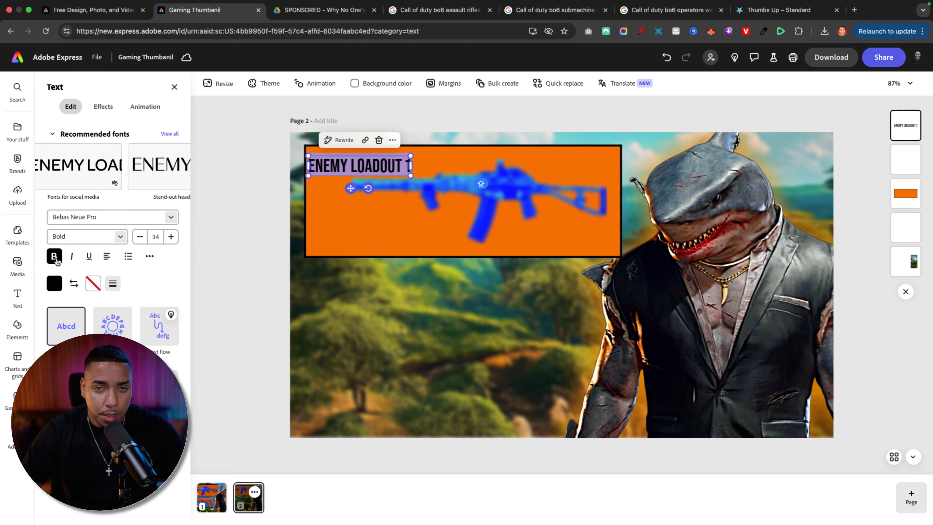
Step: Apply an offset drop shadow effect to the ENEMY LOADOUT 1 text and shift it slightly inward from the panel's corner
click(103, 106)
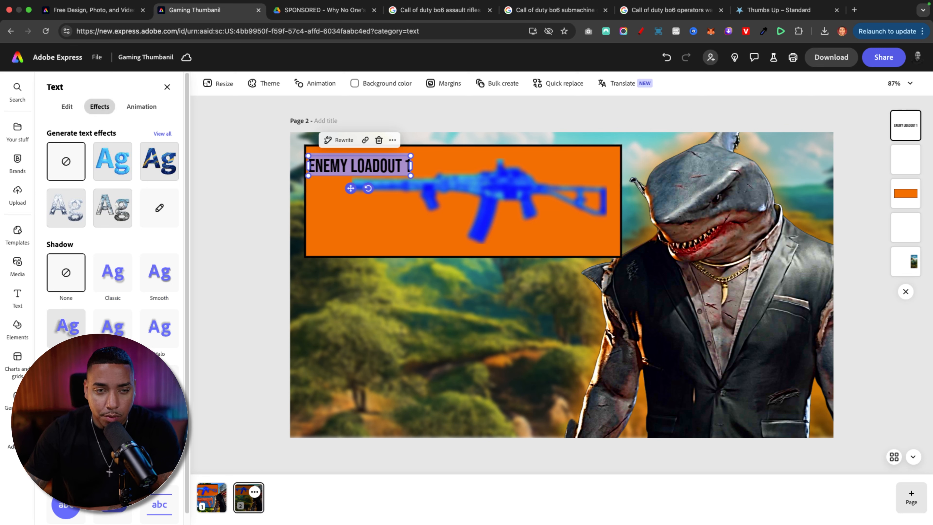
click(68, 327)
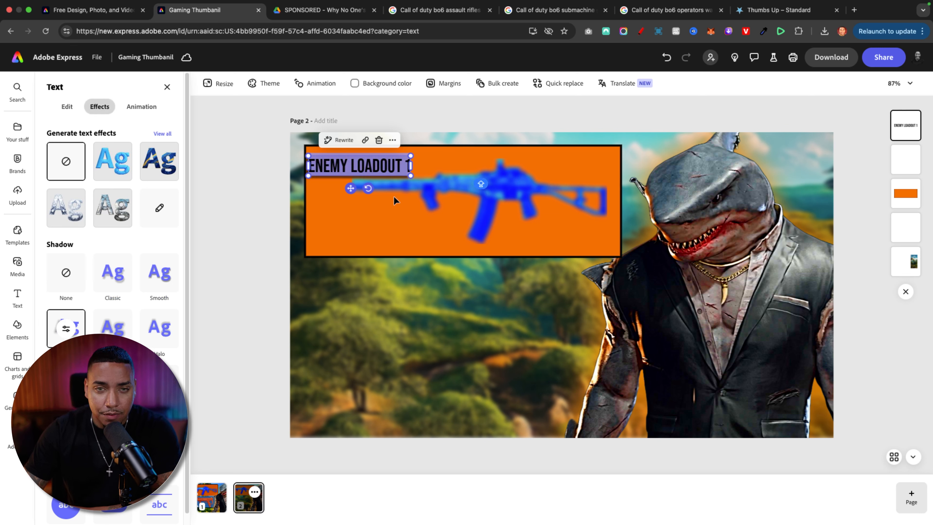
drag(331, 170, 340, 161)
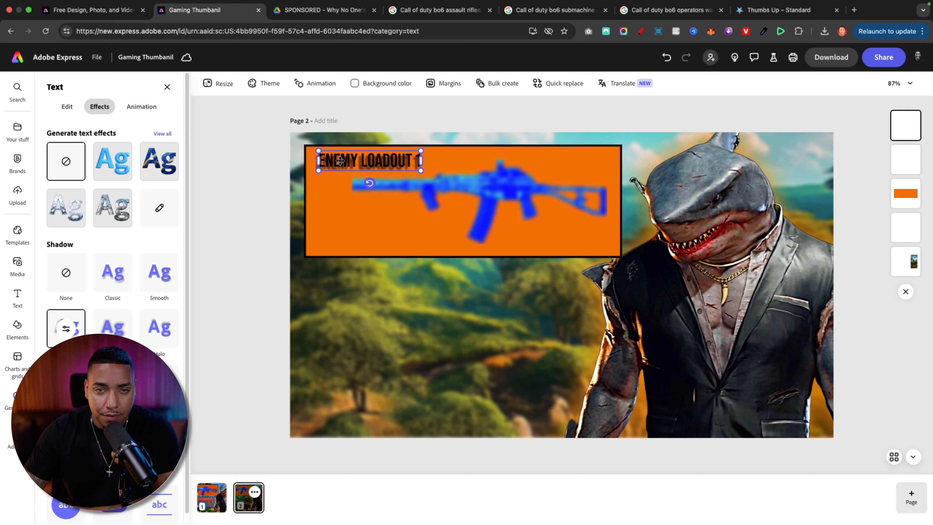
Step: Fill the ENEMY LOADOUT 1 text with white using a custom color
click(67, 106)
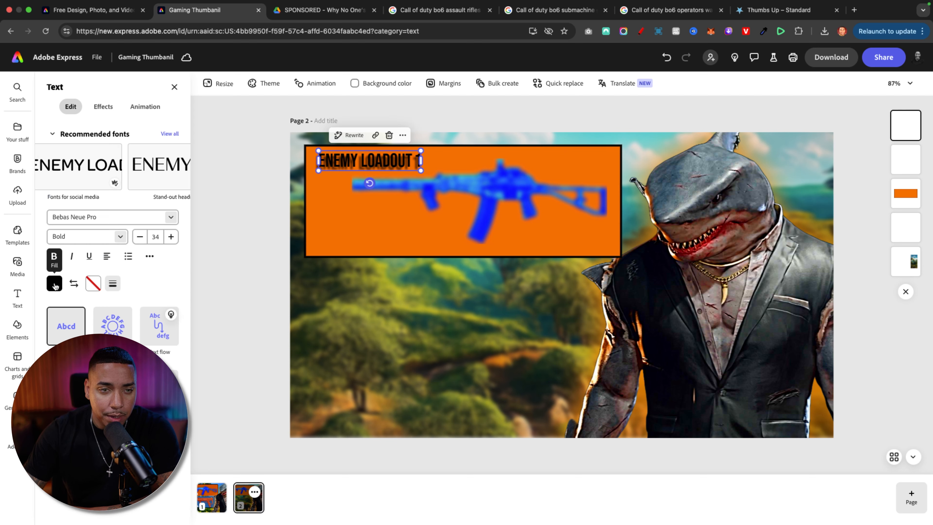
click(54, 285)
drag(84, 303, 59, 236)
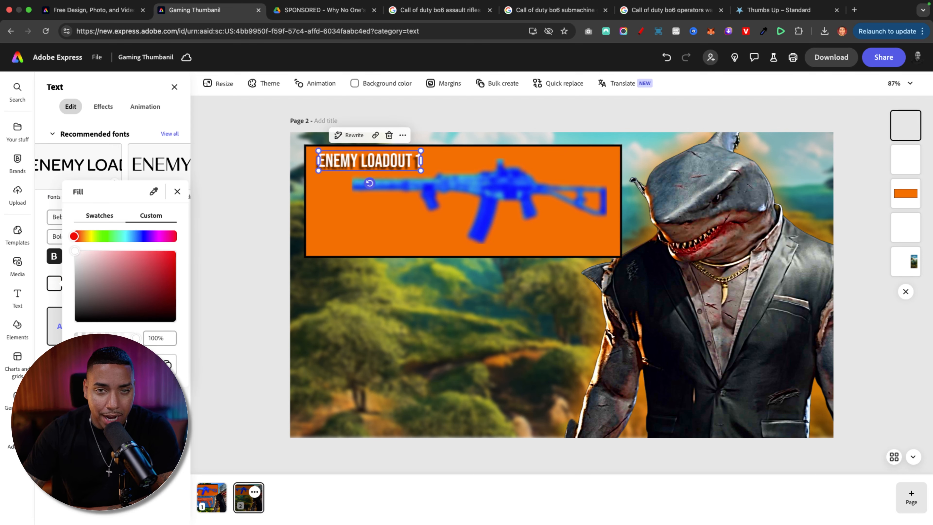
Step: Nudge the orange panel slightly toward the shark
click(344, 194)
click(343, 194)
mouse_move(368, 162)
mouse_down()
mouse_move(360, 159)
mouse_move(372, 159)
mouse_up()
Step: After comparing with the finished design on page 1, apply the Glow effect to the blue rifle on page 2
click(221, 507)
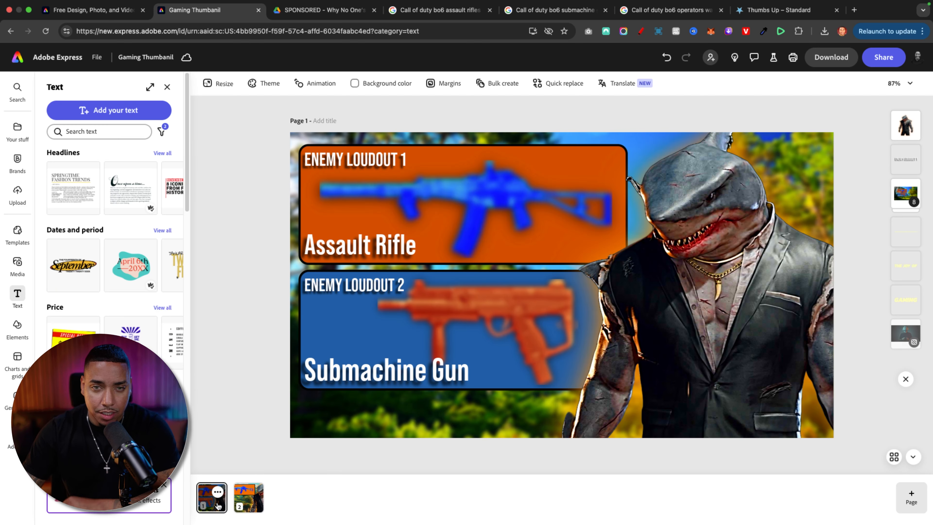
click(250, 507)
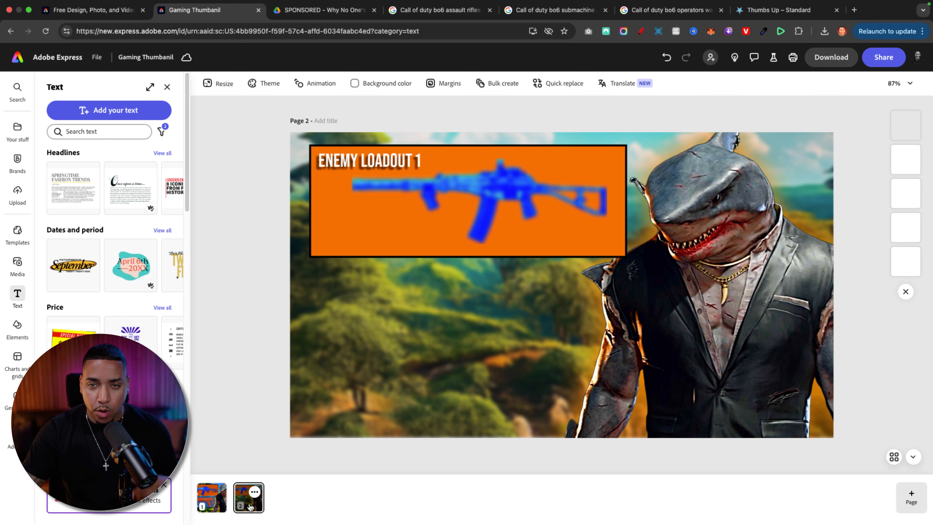
click(352, 159)
click(337, 205)
click(485, 192)
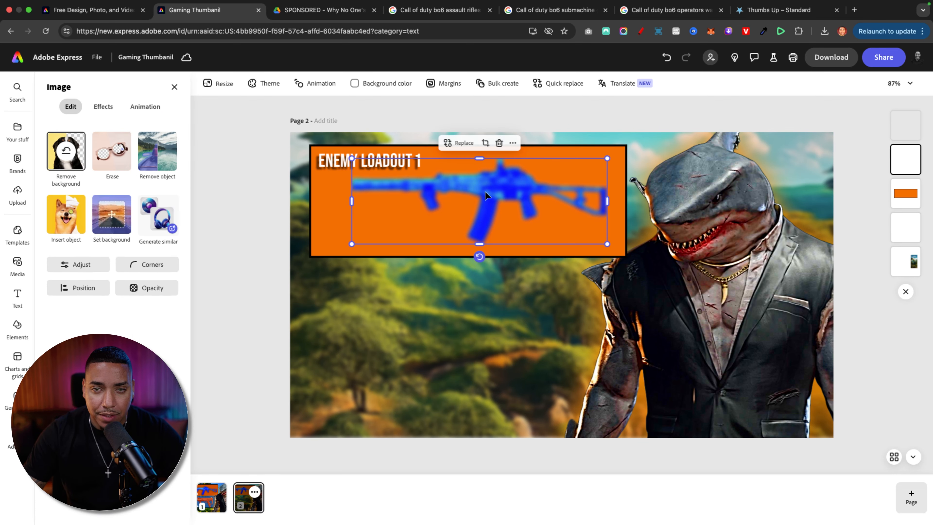
click(103, 106)
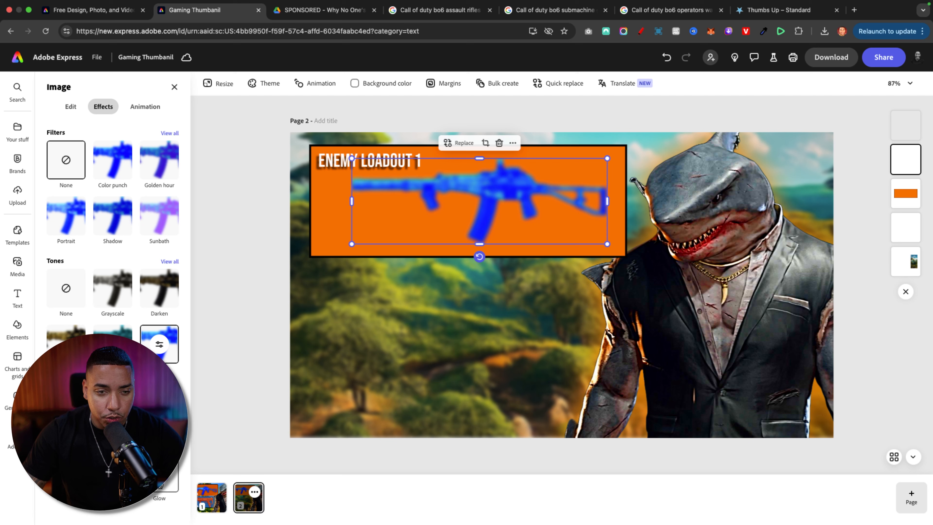
click(160, 484)
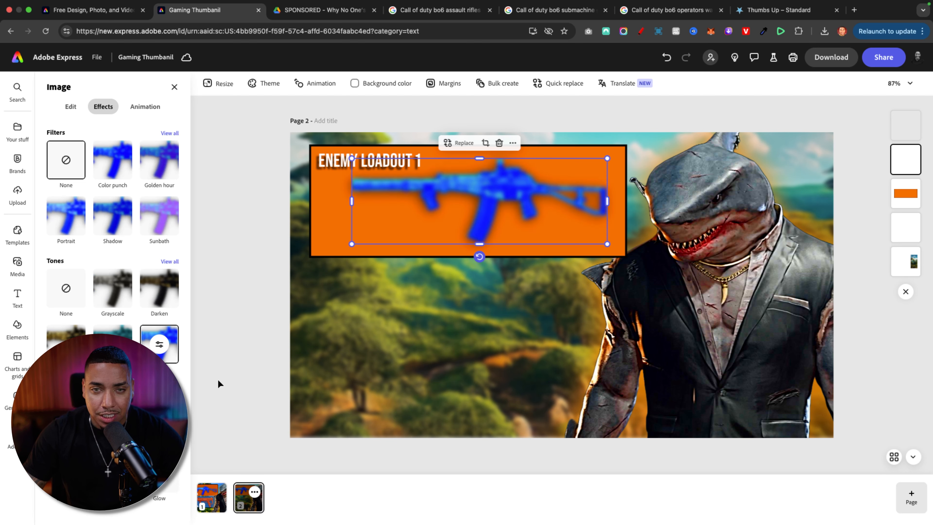
click(229, 371)
Step: Duplicate the ENEMY LOADOUT 1 text and place the copy in the orange panel's lower-left corner
click(335, 156)
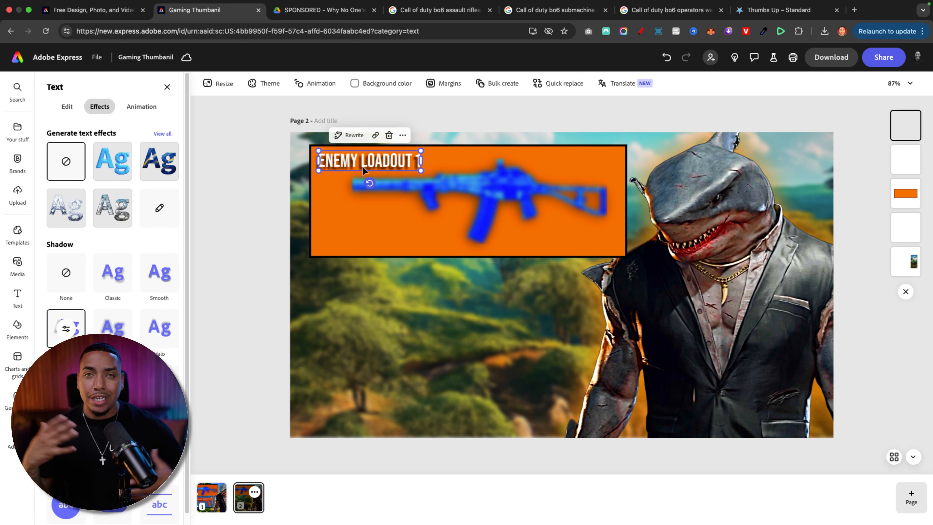
click(403, 135)
click(426, 186)
drag(355, 178, 337, 242)
Step: Change the lower ENEMY LOADOUT 1 copy to Assault Rifle and enlarge it within the orange panel's lower-left corner
double_click(335, 238)
double_click(384, 240)
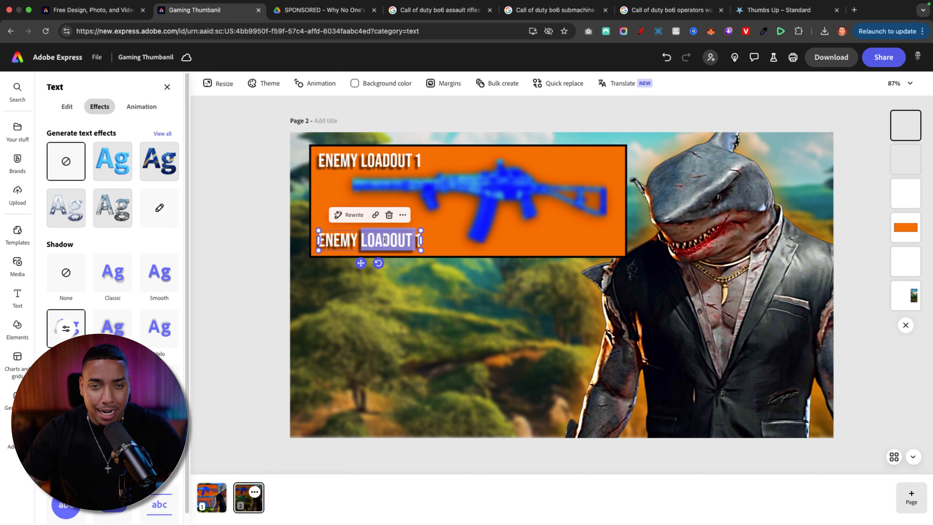
text(ASSUALT)
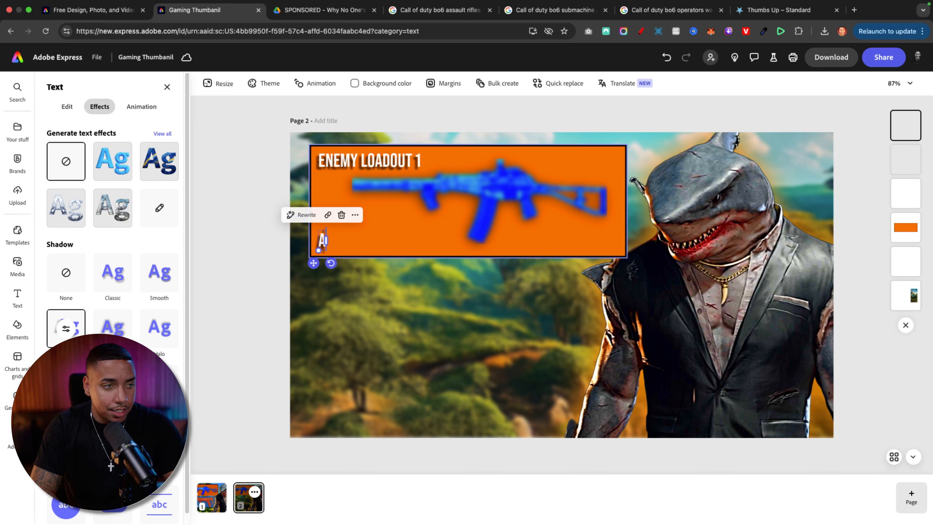
key(BackSpace)
key(BackSpace)
key(BackSpace)
key(BackSpace)
key(BackSpace)
key(BackSpace)
text(ssault R)
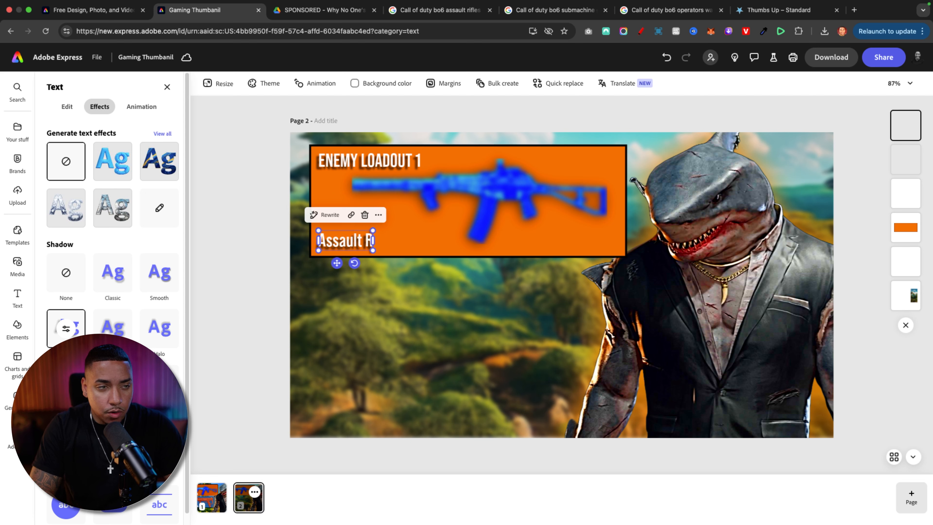
text(ifle)
drag(397, 251, 438, 251)
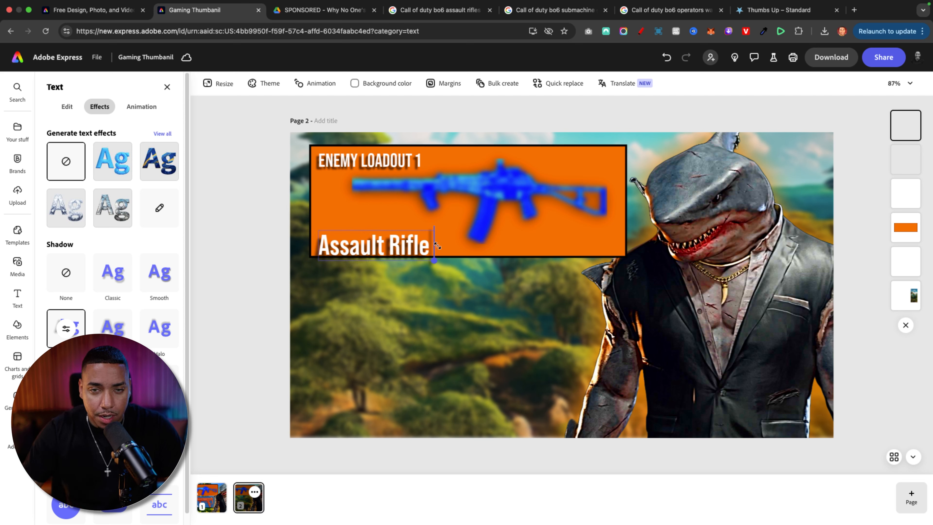
click(381, 251)
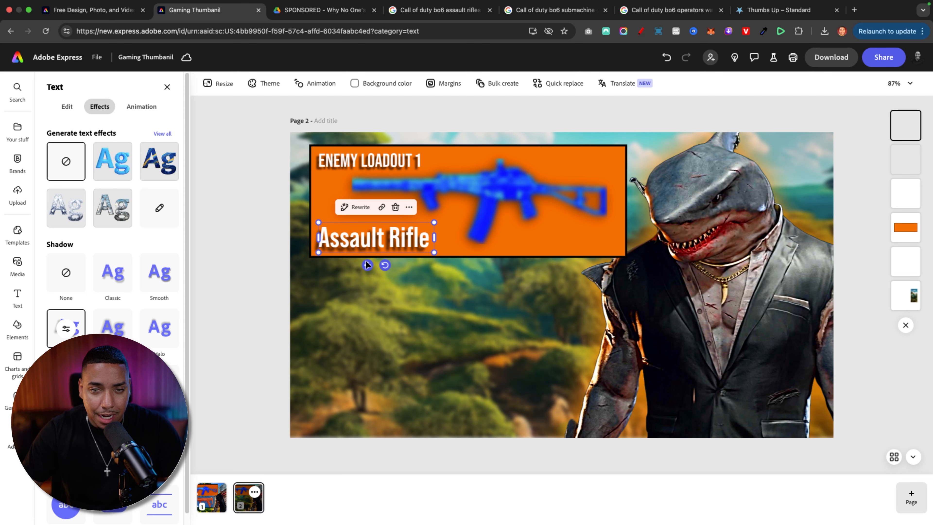
Step: Nudge the blurred blue rifle slightly down within the orange panel
click(507, 193)
key(Down)
key(Down)
key(Down)
key(Down)
key(Down)
key(Down)
key(Down)
key(Down)
key(Down)
key(Down)
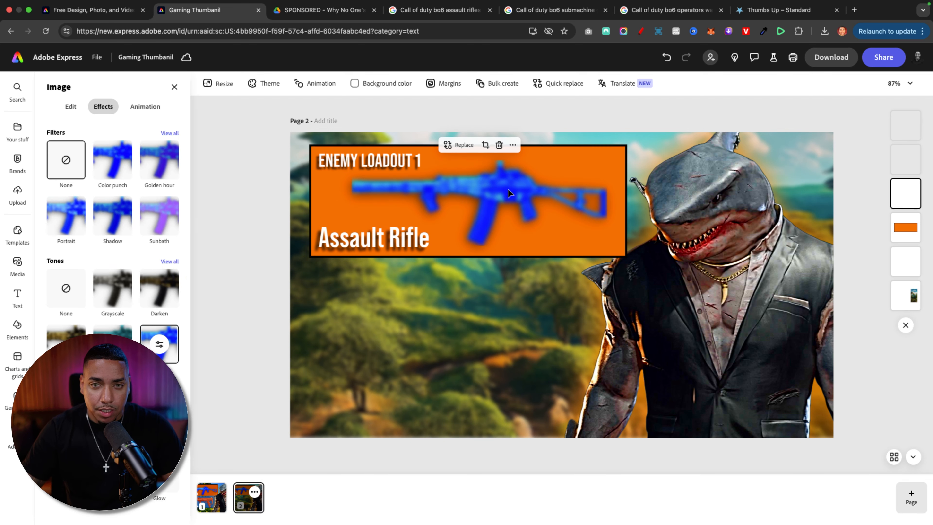
click(253, 254)
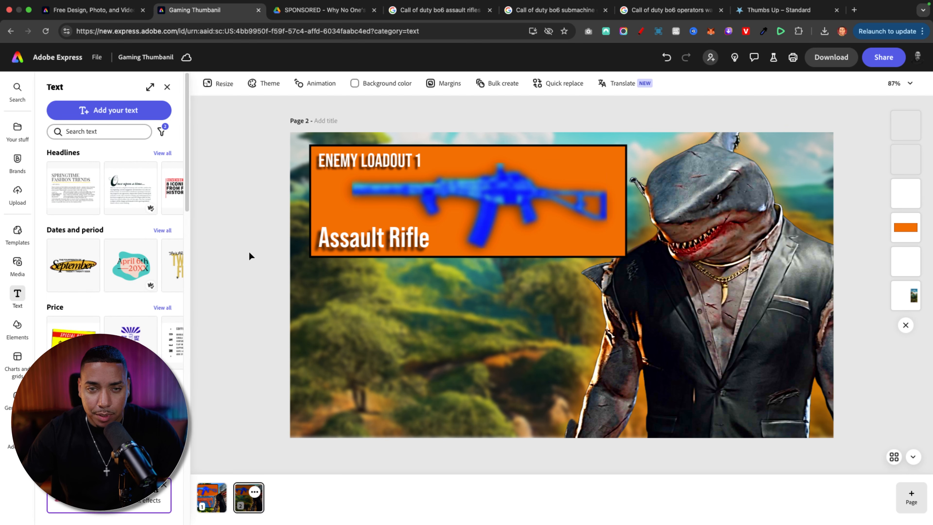
Step: Group both text labels, the blue rifle and the orange panel, and enlarge the group until it overlaps the shark's edge
click(340, 157)
super+click(473, 189)
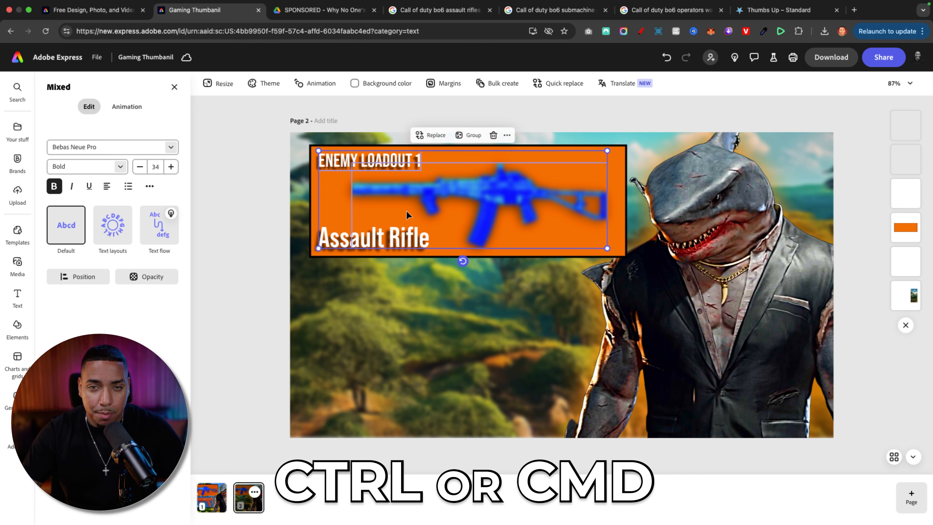
super+click(379, 234)
super+click(315, 217)
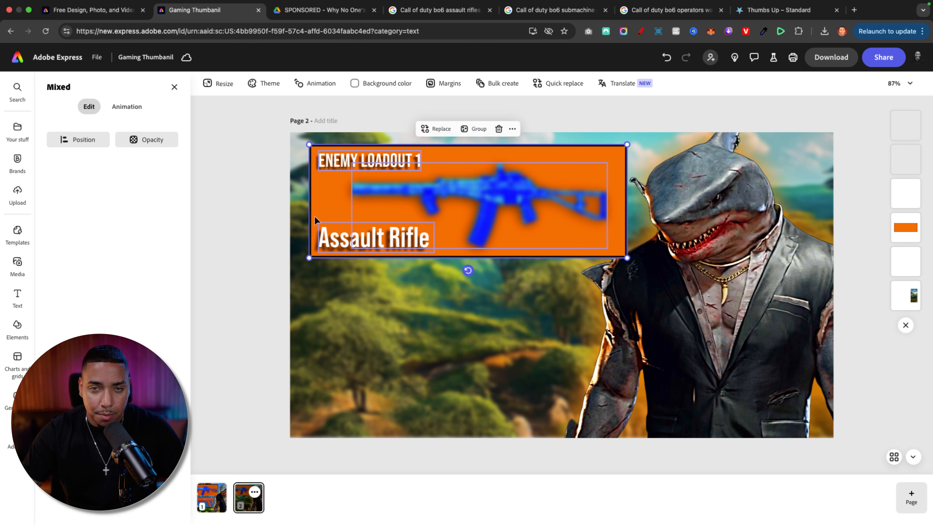
click(479, 132)
drag(627, 253, 657, 292)
drag(578, 234, 568, 231)
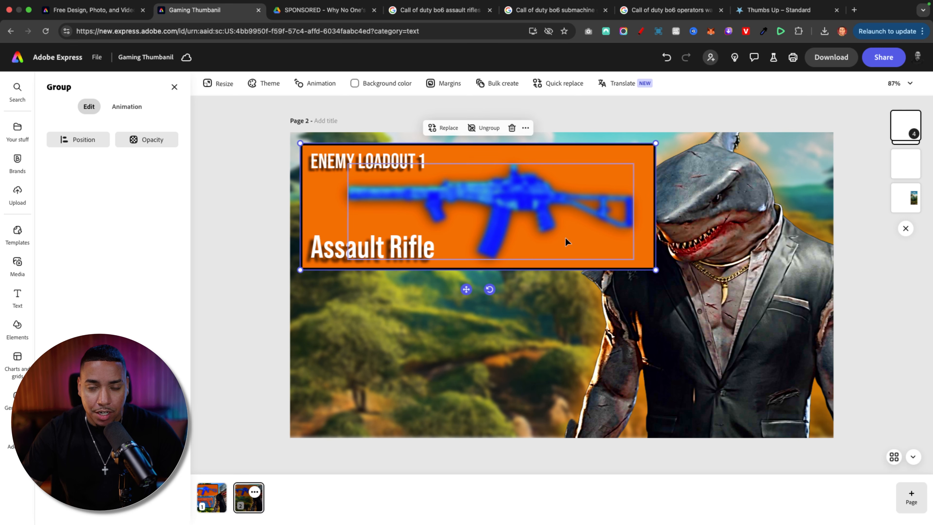
Step: Move the shark operator's layer above the loadout group so the shark sits in front of the panel
click(723, 225)
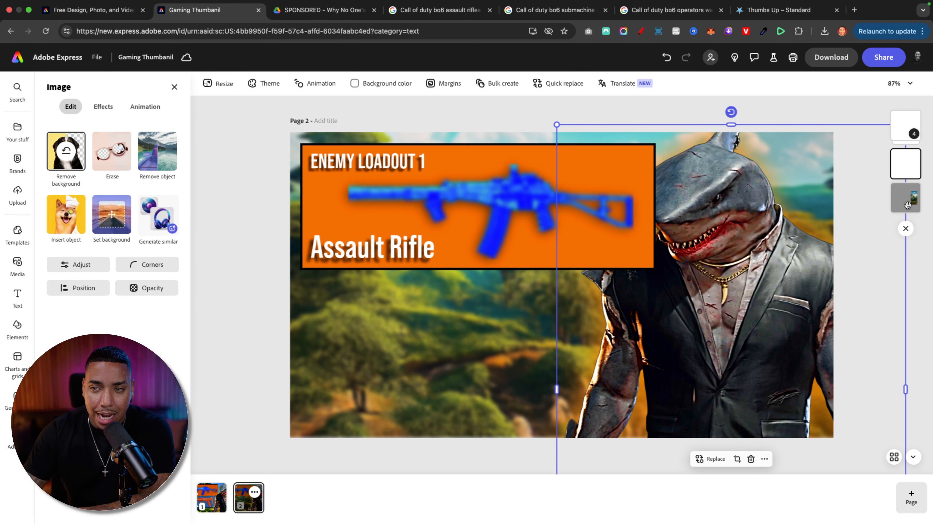
drag(904, 201, 907, 138)
drag(908, 118, 907, 120)
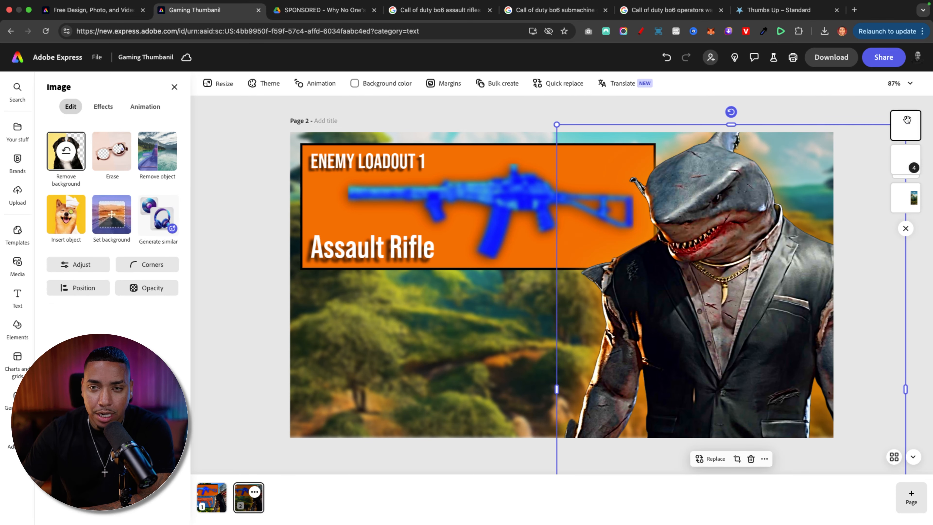
click(917, 304)
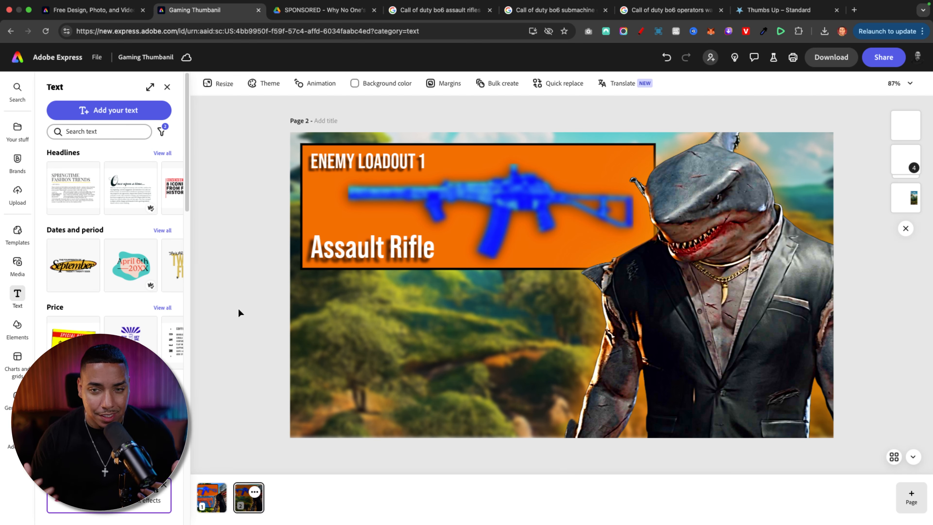
Step: Duplicate the orange rectangle and place the copy directly below the original, aligned with its edges
click(307, 197)
click(482, 145)
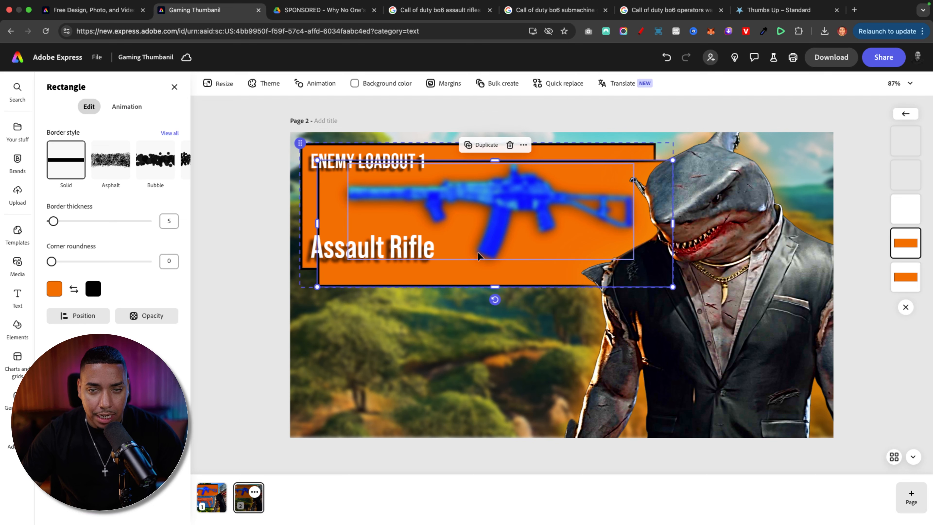
drag(479, 255, 433, 387)
click(254, 352)
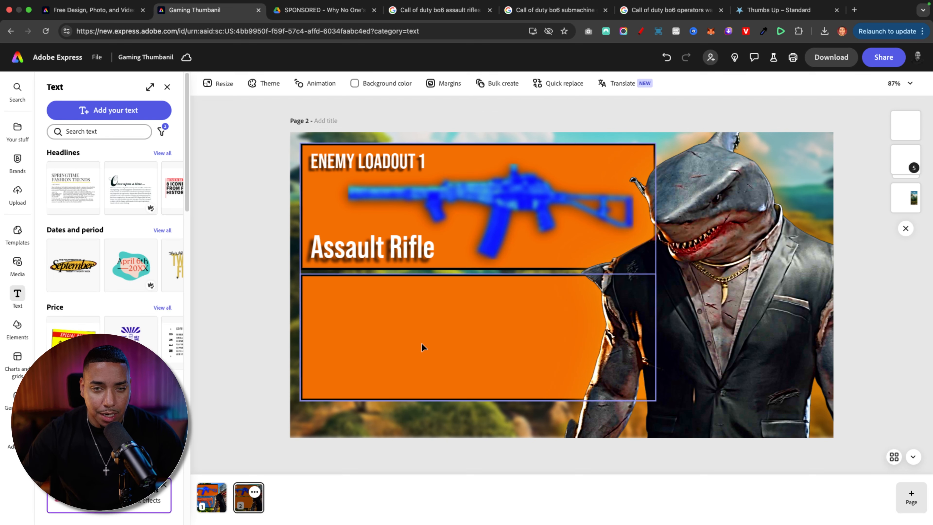
Step: Fill the lower rectangle with a light blue custom color
click(394, 333)
click(54, 290)
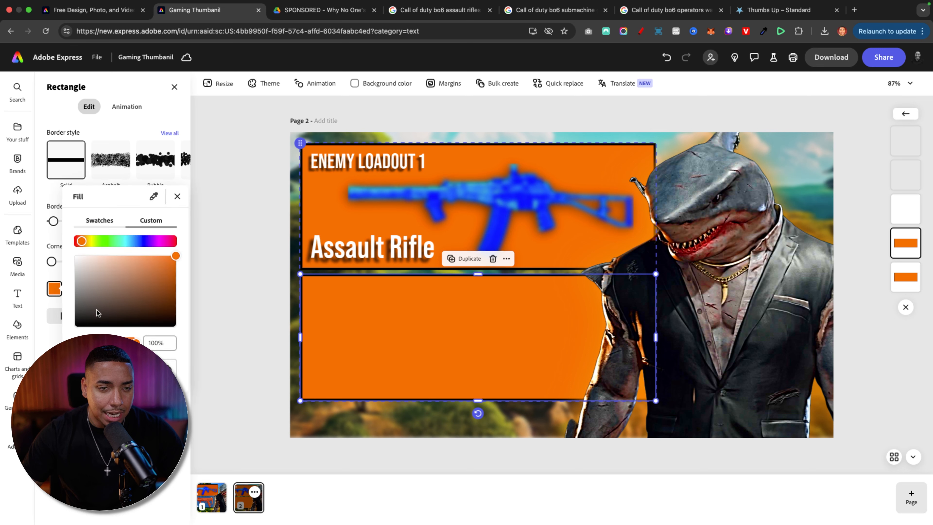
drag(141, 242, 131, 244)
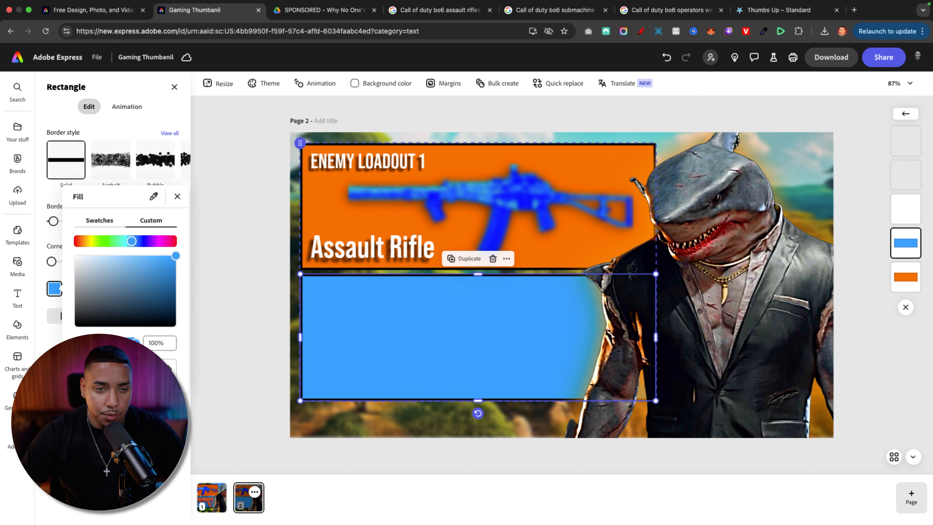
click(244, 393)
Step: Duplicate the ENEMY LOADOUT 1 text into the blue panel's upper-left corner and change the copy to ENEMY LOADOUT 2
click(336, 160)
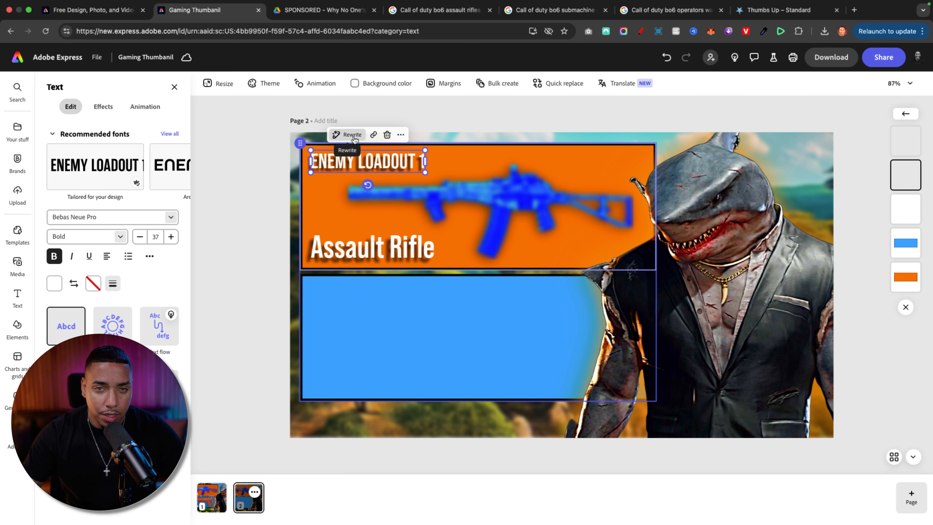
click(401, 136)
click(411, 185)
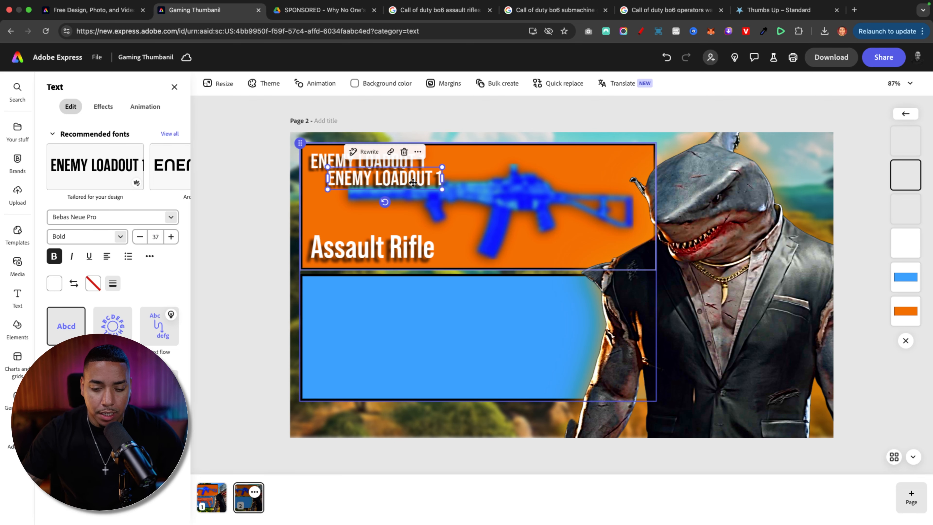
drag(412, 183, 375, 292)
double_click(421, 291)
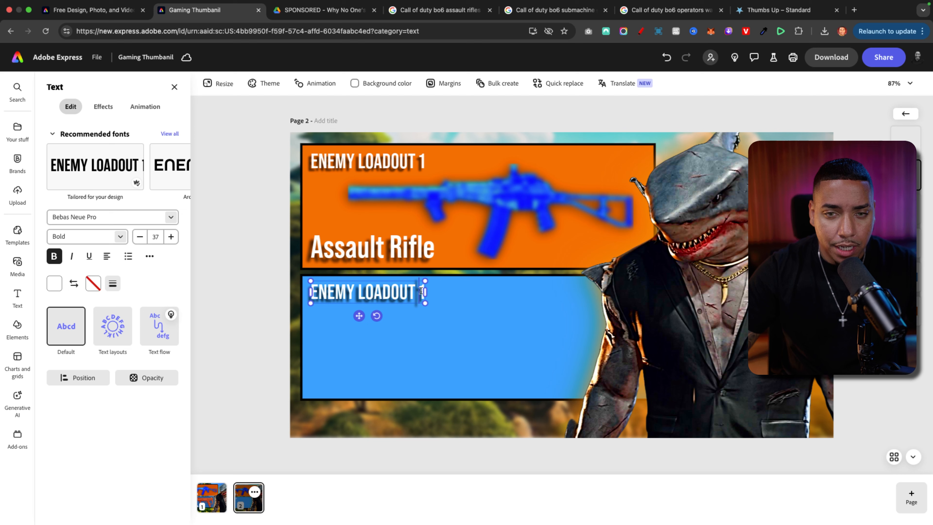
text(2)
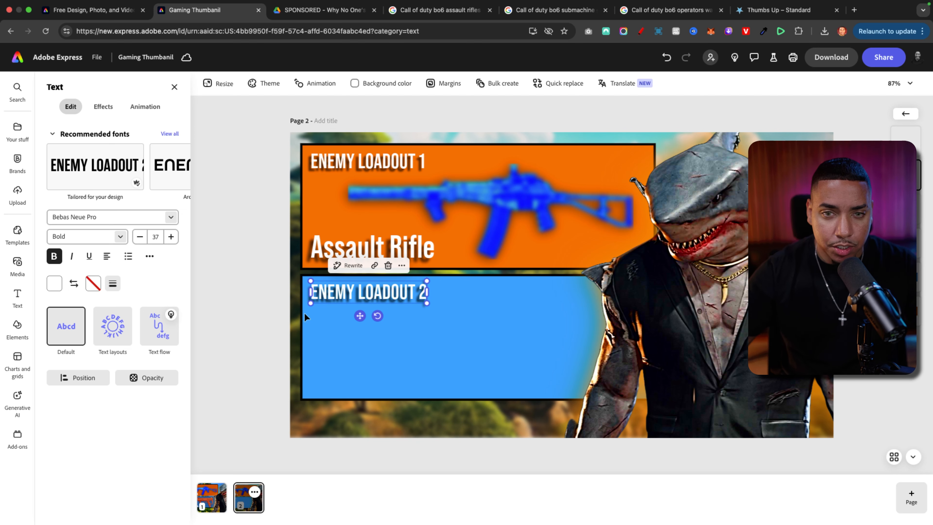
Step: Duplicate the Assault Rifle text into the blue panel's lower-left corner and change the copy to Submachine Gun
click(353, 247)
click(408, 215)
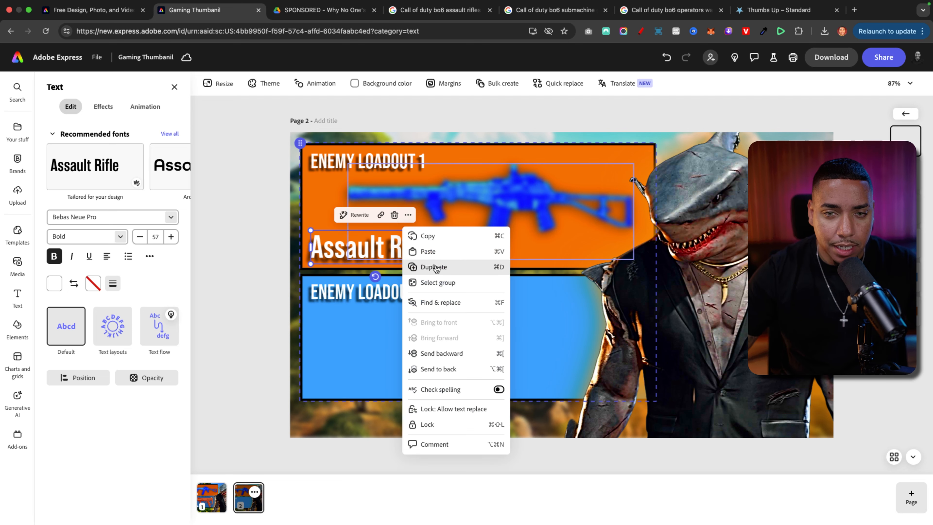
click(435, 268)
drag(385, 261, 374, 386)
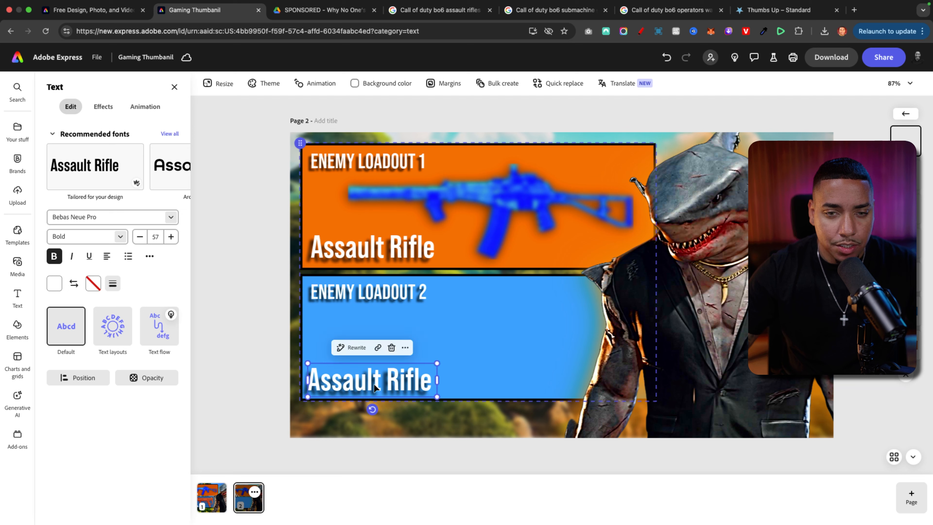
double_click(375, 385)
text(S)
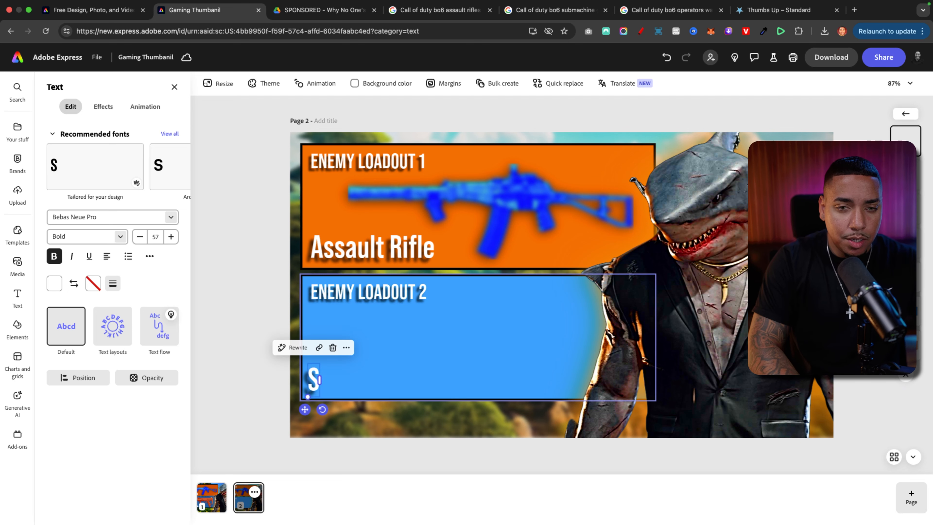
text(ubmachine Gun)
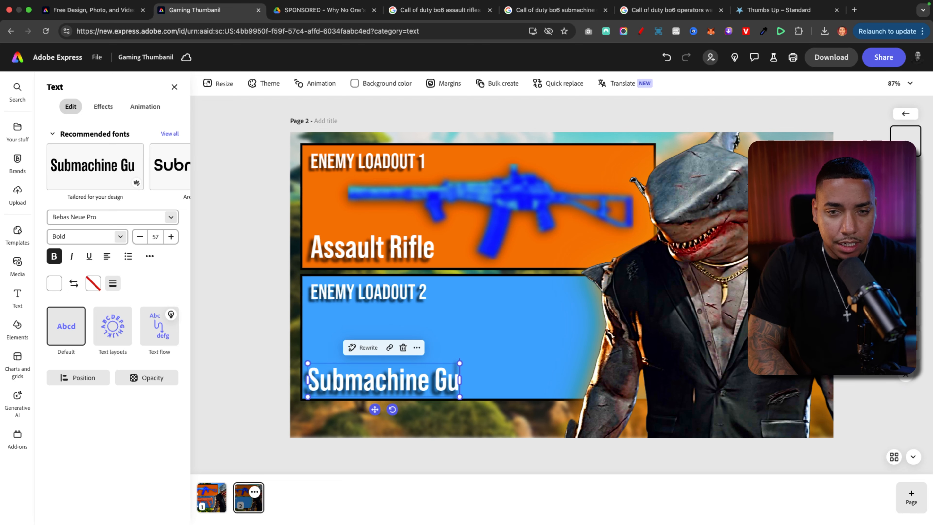
click(247, 381)
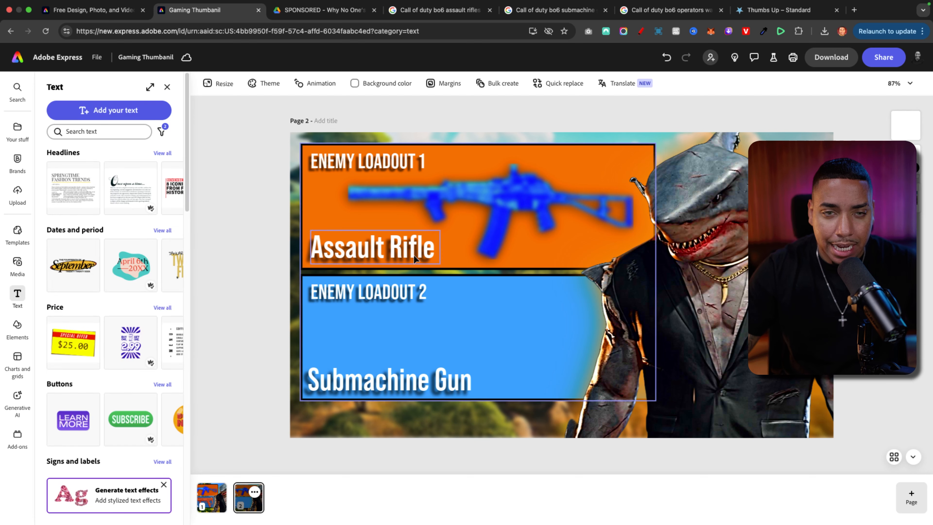
Step: Insert the submachine gun image from the Uploads folder and remove its background
click(19, 131)
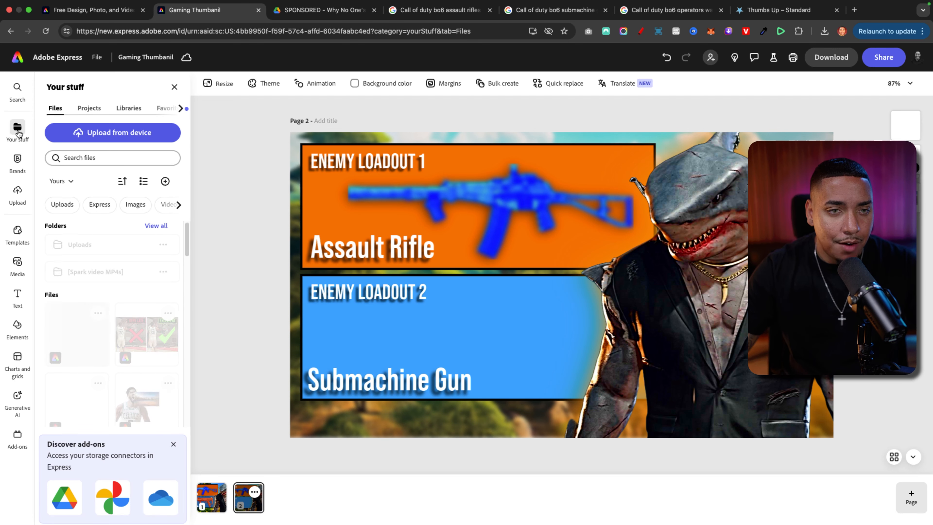
click(90, 246)
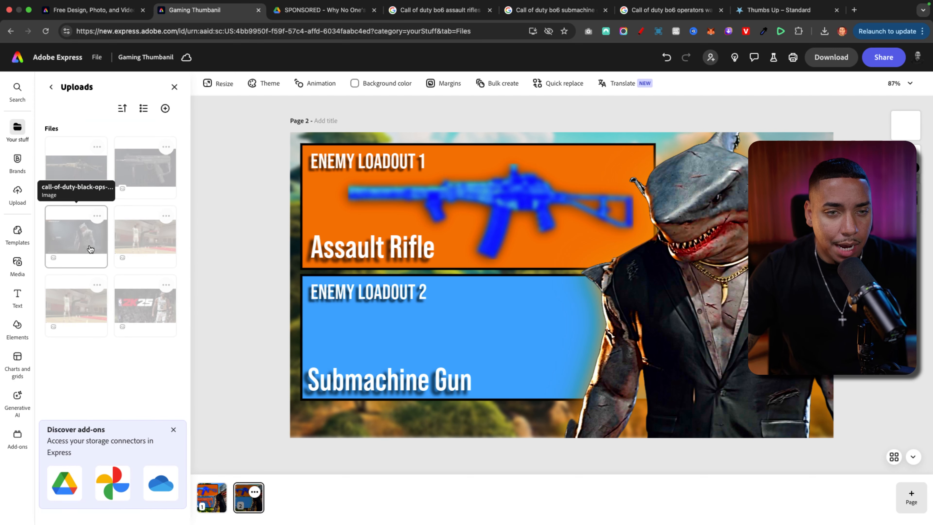
click(147, 167)
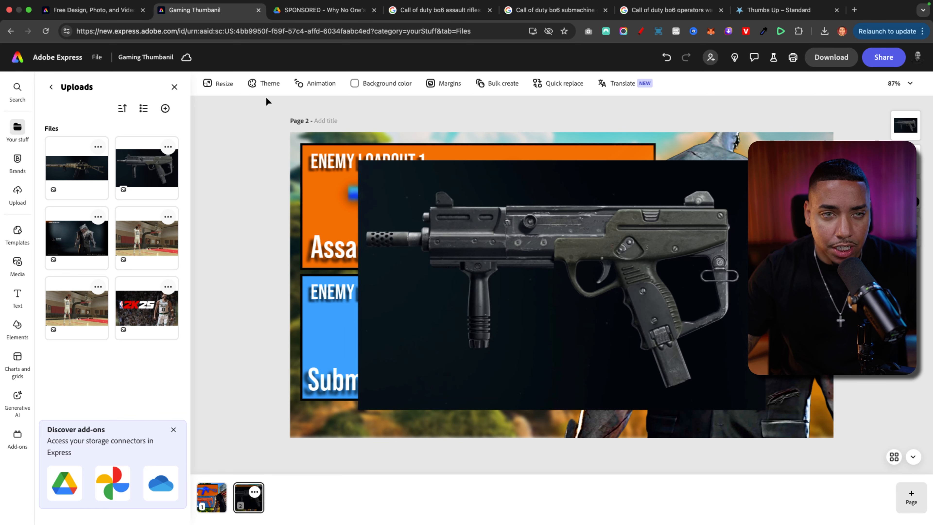
click(474, 203)
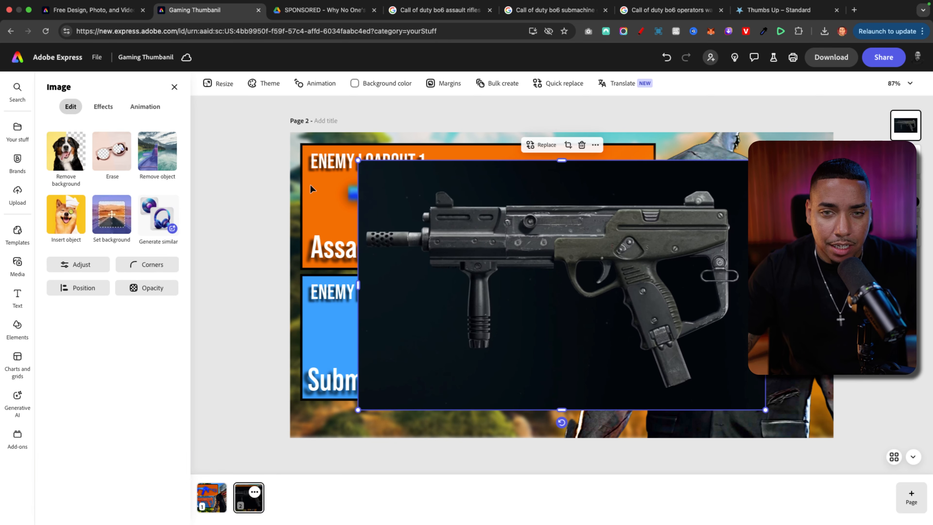
click(77, 162)
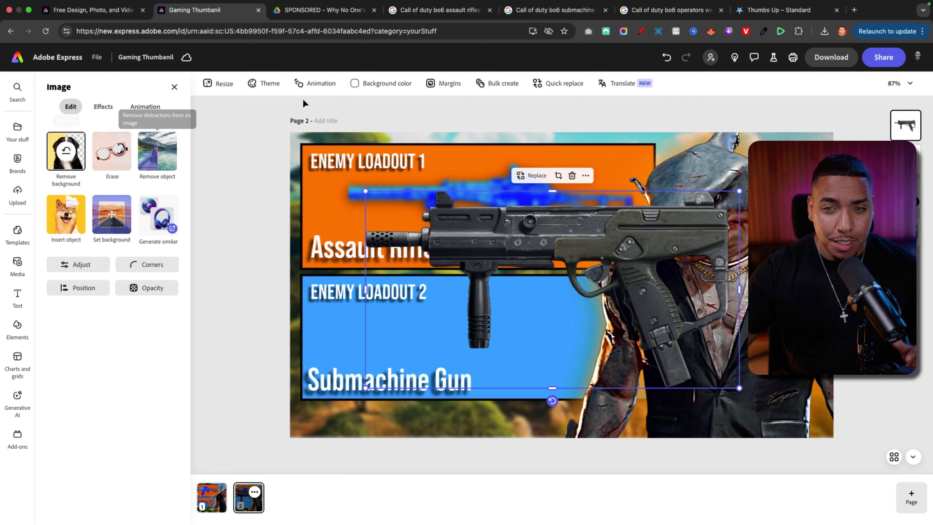
Step: Shrink the submachine gun to fit inside the blue panel and set its sharpening and saturation to 100
drag(739, 189, 552, 326)
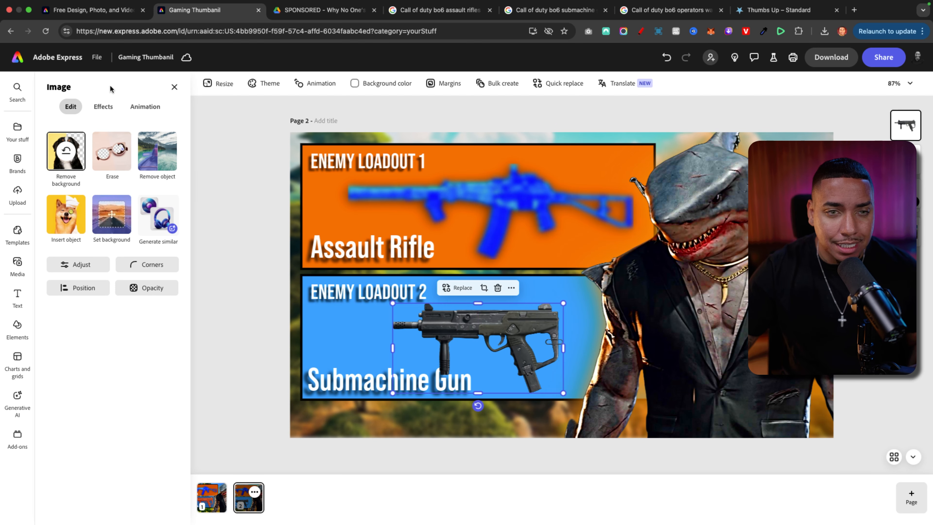
click(75, 270)
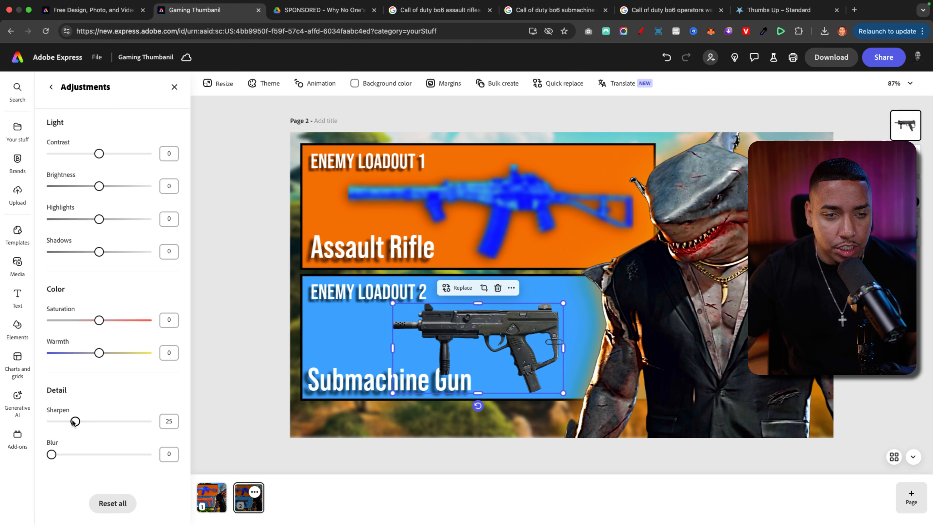
drag(74, 422, 166, 422)
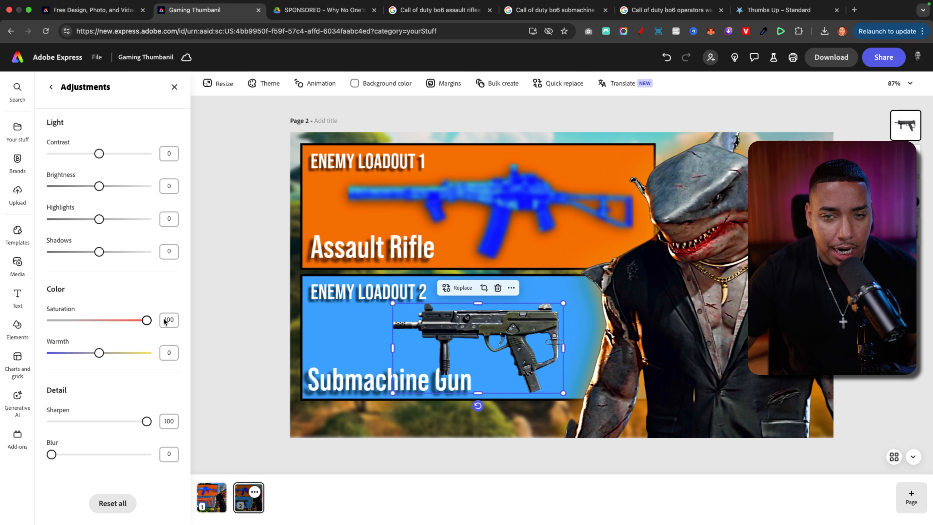
click(51, 86)
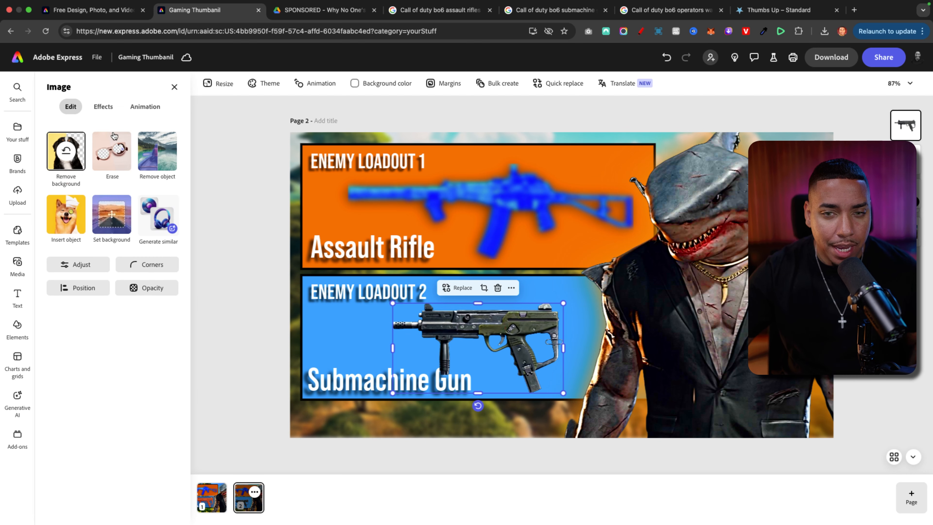
Step: Apply the Mahogany duotone to the submachine gun image
click(108, 107)
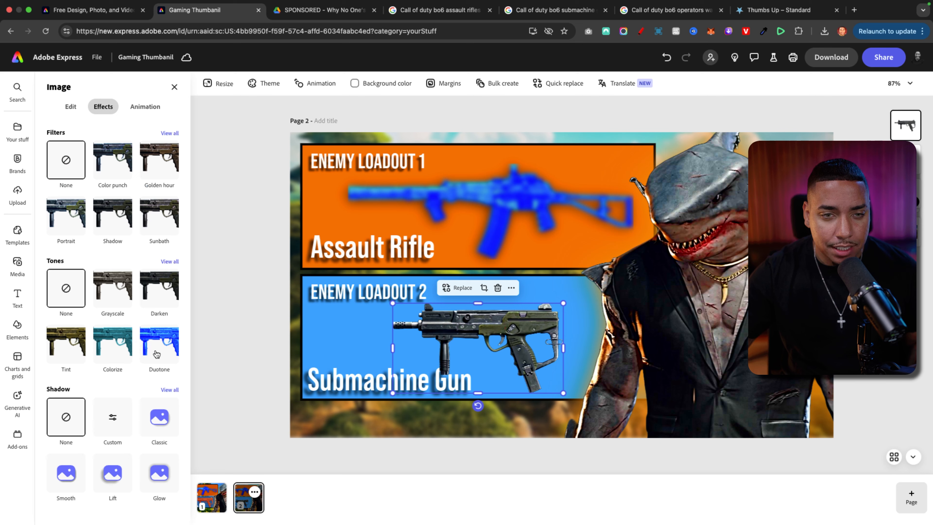
click(170, 261)
scroll(140, 296, down, 5)
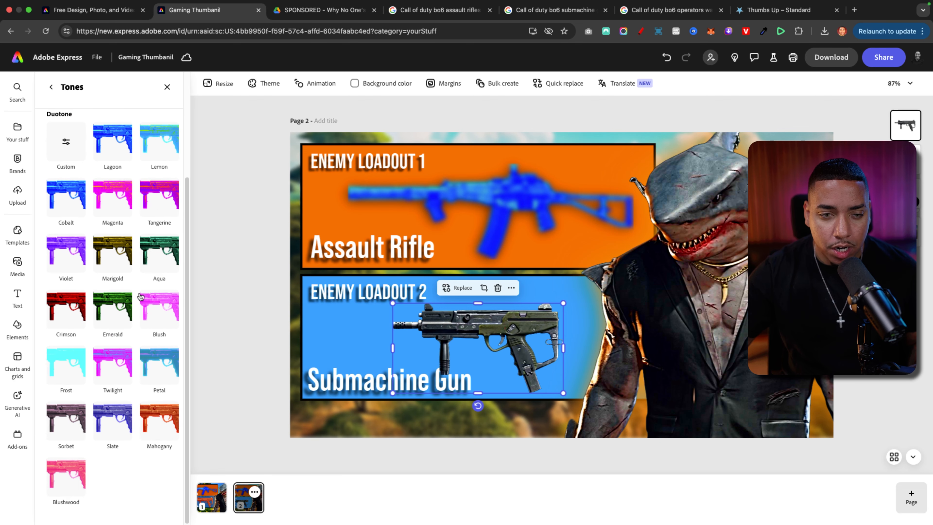
click(159, 427)
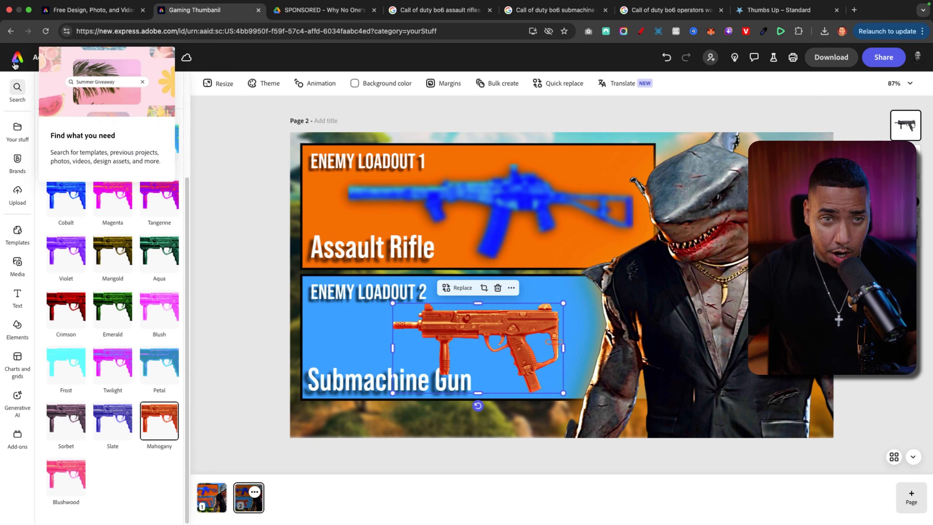
click(52, 86)
Step: Set the submachine gun image's blur to 18
click(71, 107)
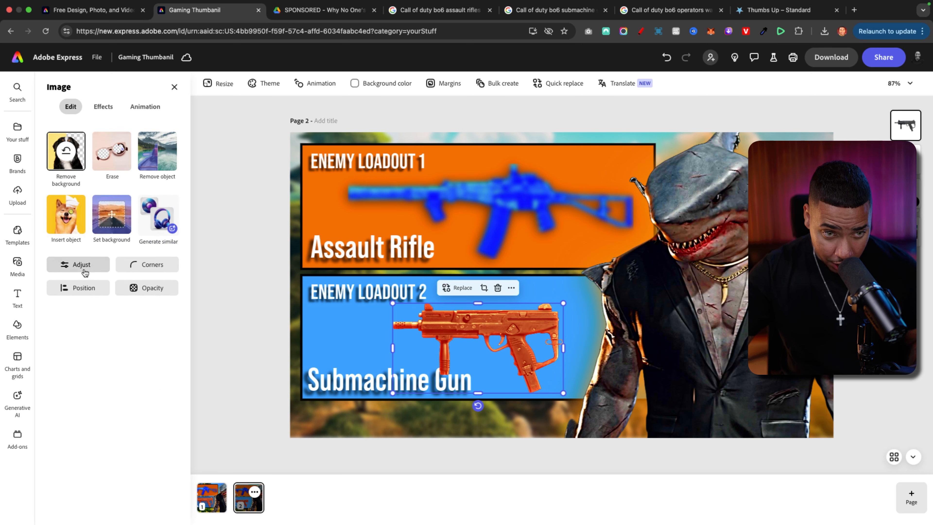
click(83, 265)
drag(51, 460, 65, 455)
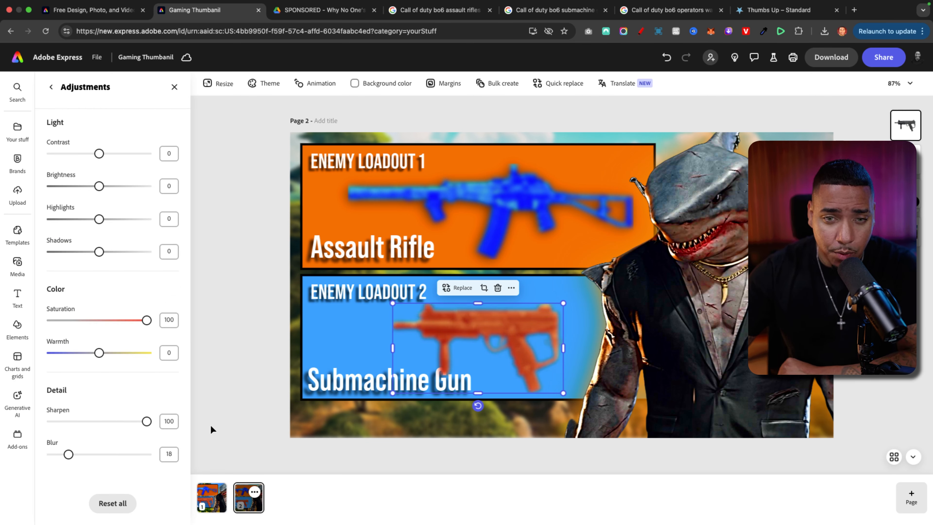
click(250, 415)
Step: Enlarge the submachine gun to nearly fill the blue panel's height and nudge it into place beside the shark operator
click(494, 338)
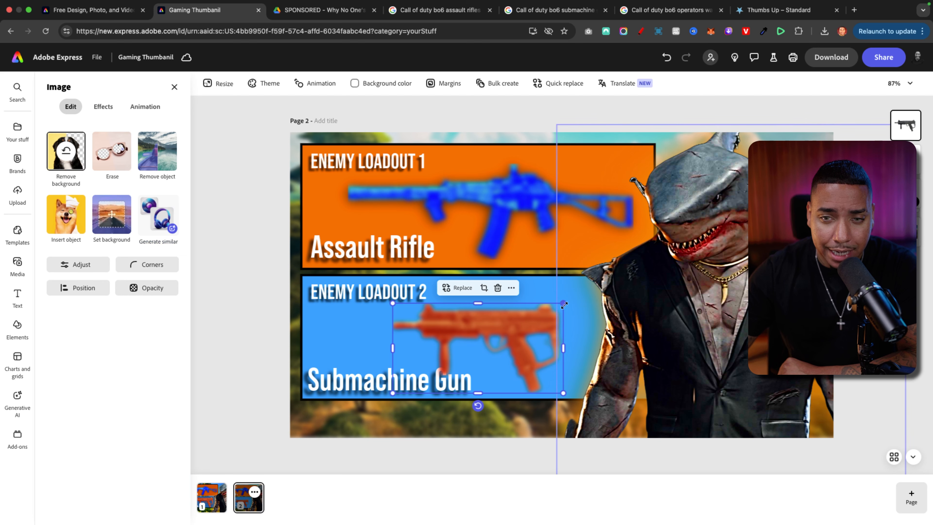
drag(564, 304, 610, 289)
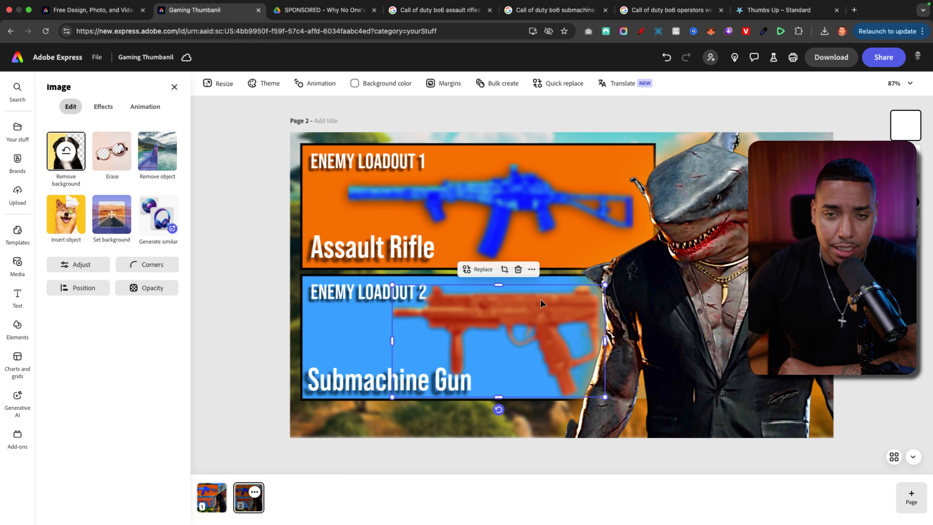
key(Down)
key(Down)
key(Down)
key(Down)
key(Right)
key(Right)
key(Right)
key(Right)
key(Right)
key(Right)
key(Right)
key(Right)
key(Right)
key(Right)
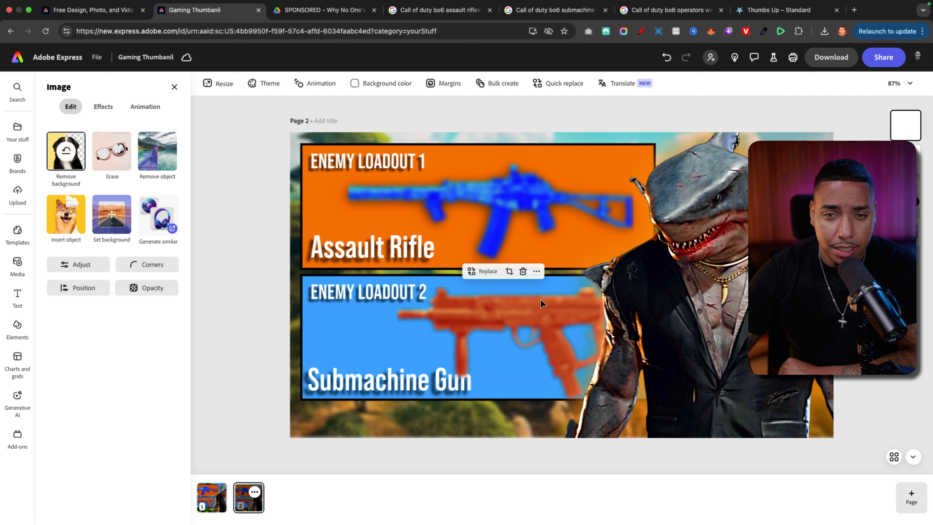
key(Left)
key(Left)
key(Left)
key(Left)
key(Left)
key(Left)
key(Left)
key(Left)
key(Left)
key(Left)
key(Left)
key(Left)
key(Left)
key(Left)
key(Left)
key(Left)
key(Left)
key(Left)
key(Left)
key(Left)
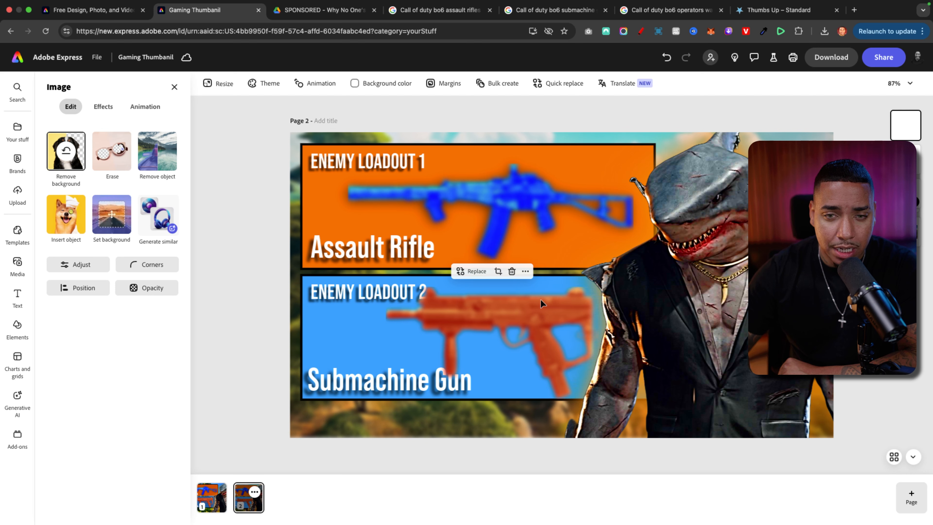
key(Up)
key(Up)
key(Up)
key(Up)
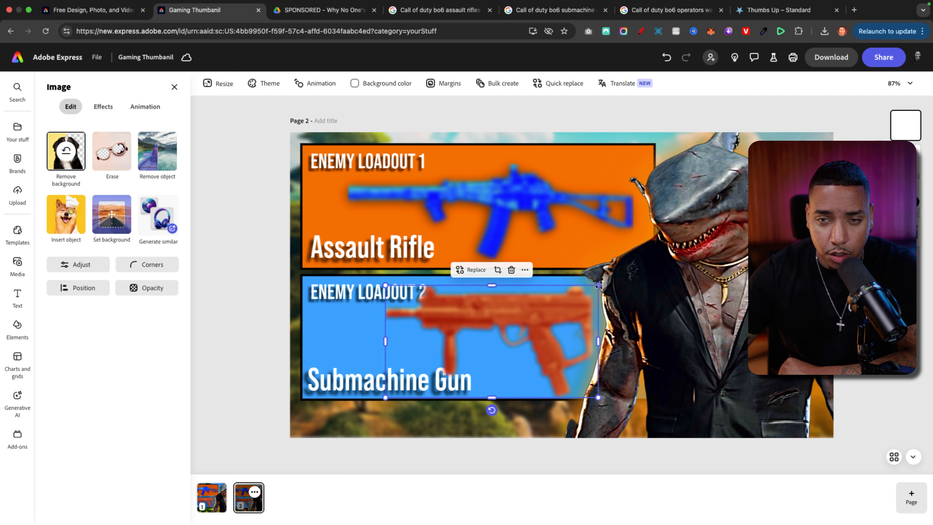
Step: Shrink the submachine gun slightly and reposition it between the blue panel's two text labels, clear of the shark operator
drag(598, 285, 581, 295)
drag(521, 314, 534, 310)
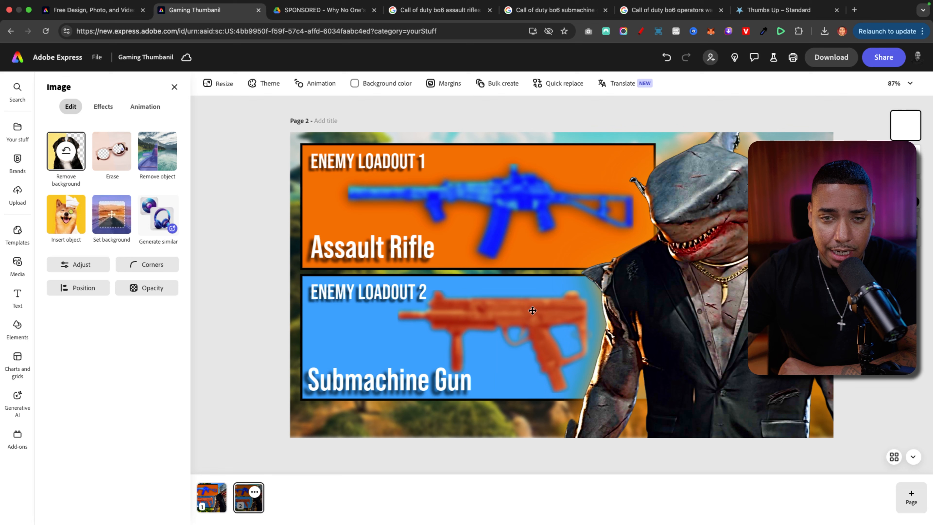
click(372, 304)
click(467, 320)
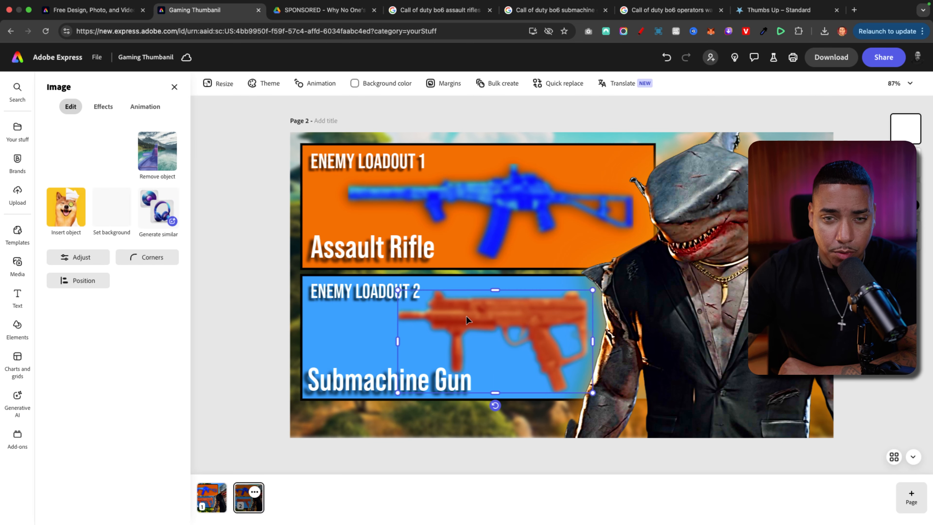
drag(467, 320, 459, 321)
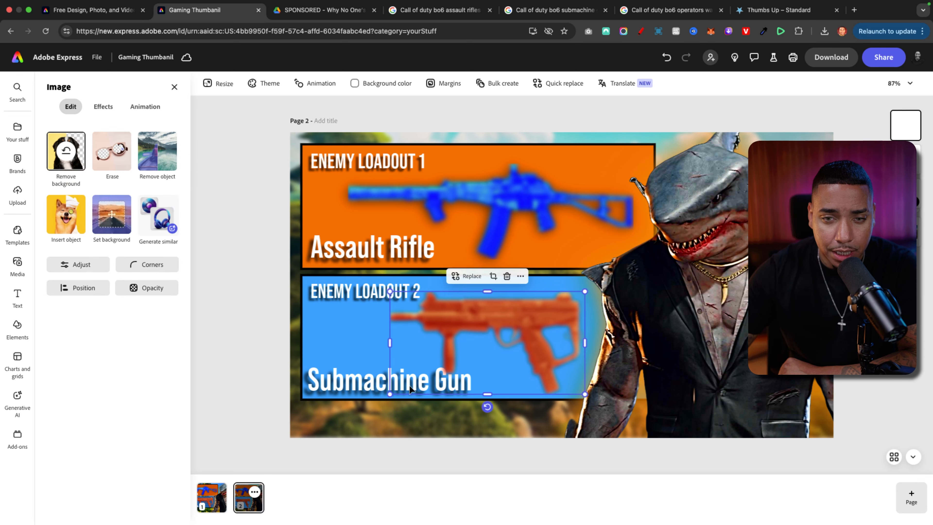
click(411, 389)
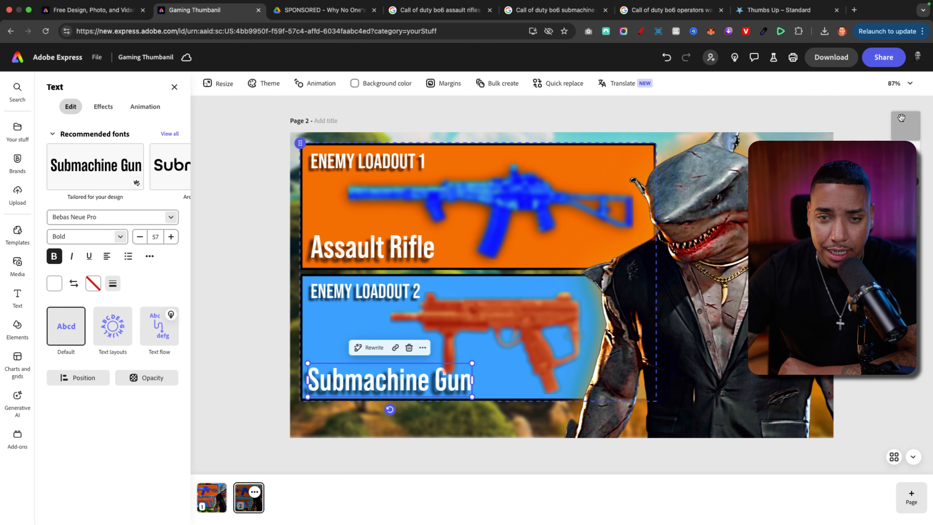
click(206, 316)
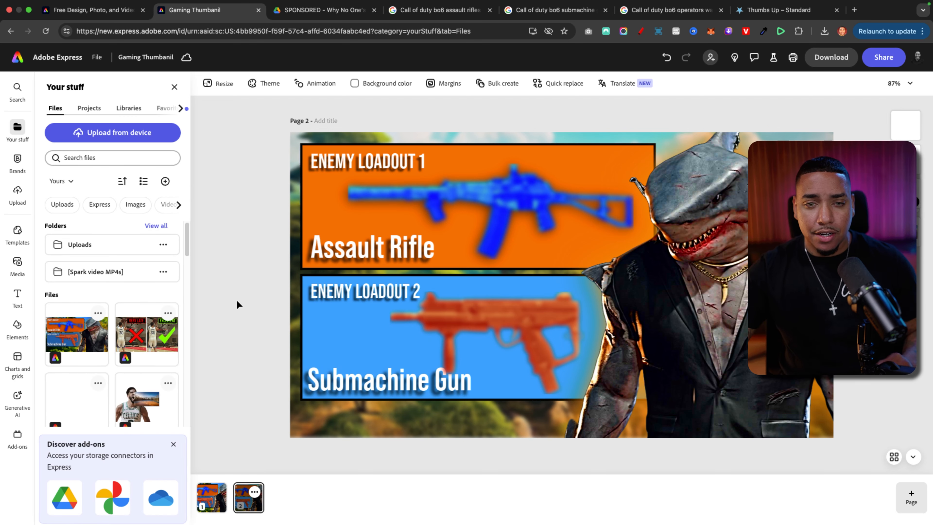
Step: Compare the original thumbnail on page 1 with the recreated design on page 2
click(212, 506)
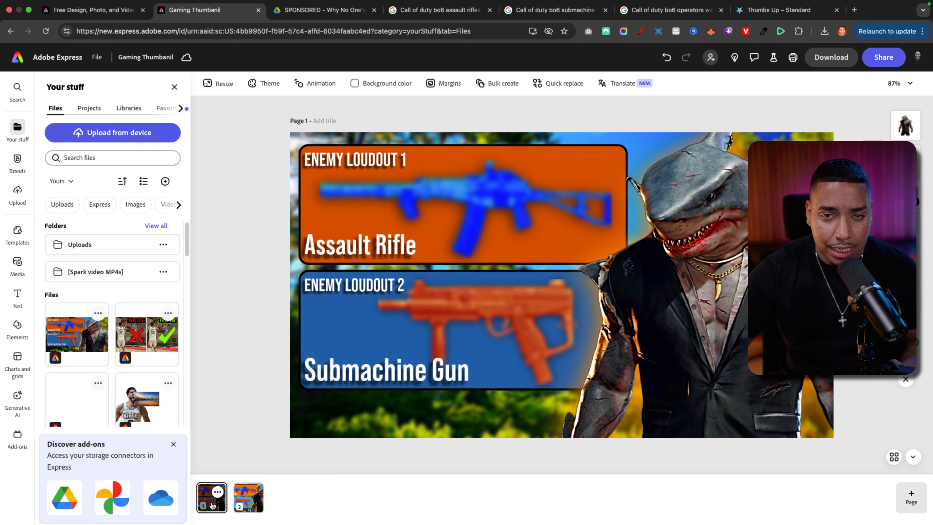
click(251, 507)
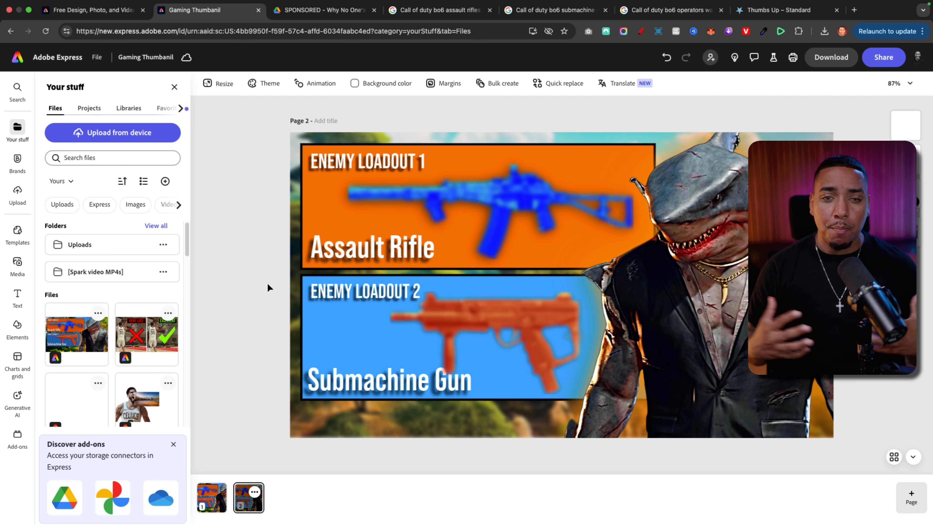
click(295, 288)
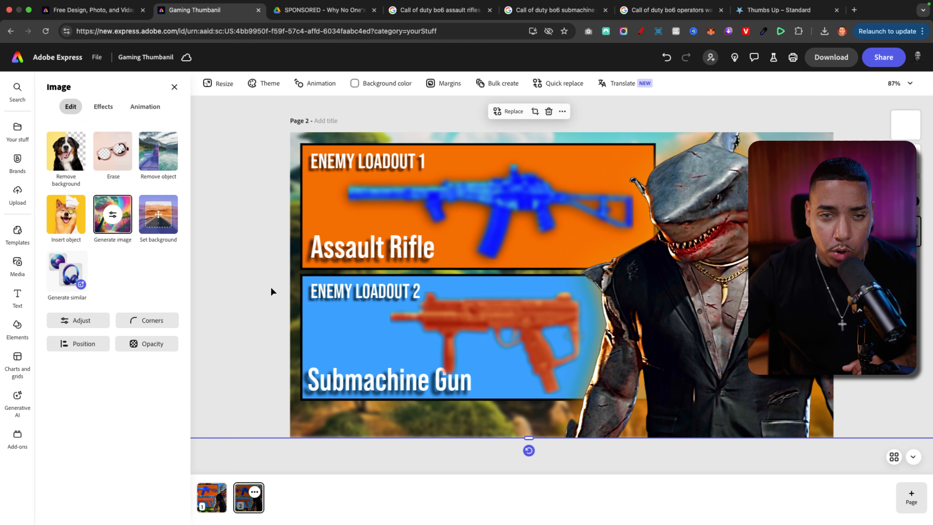
click(290, 455)
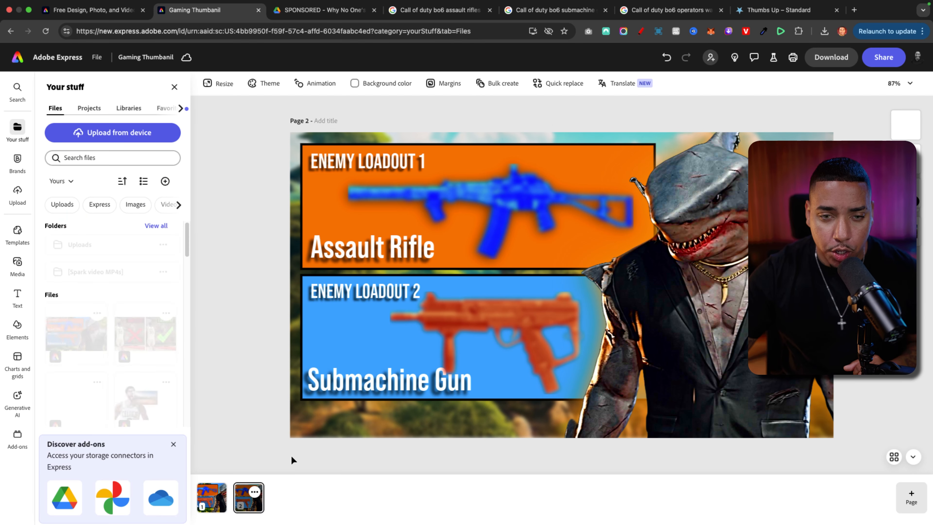
Step: Check the page 2 thumbnail's readability at 50%, 25%, 200% and 100% zoom
click(908, 86)
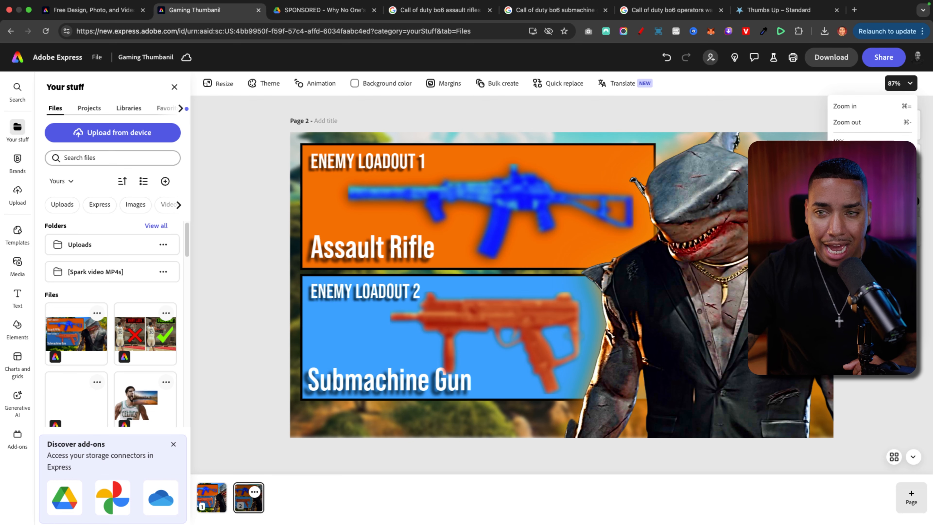
click(845, 174)
click(894, 87)
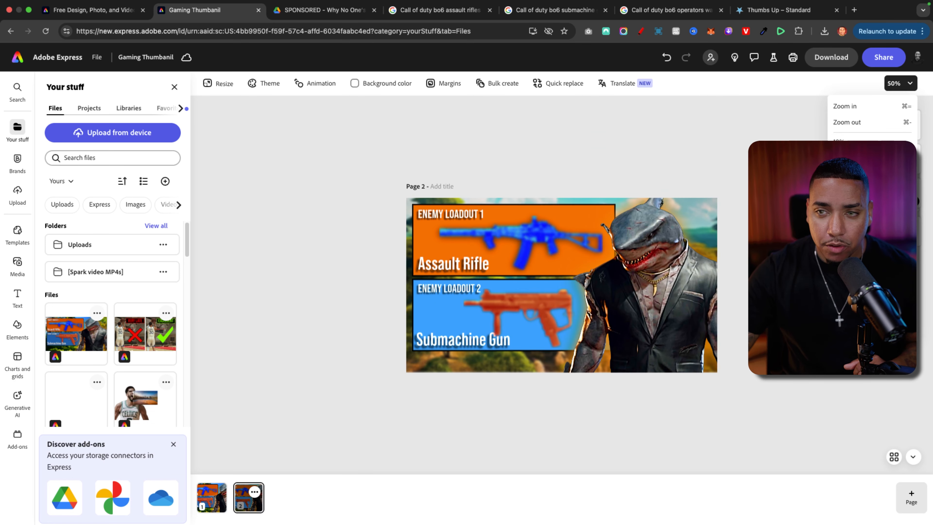
click(845, 158)
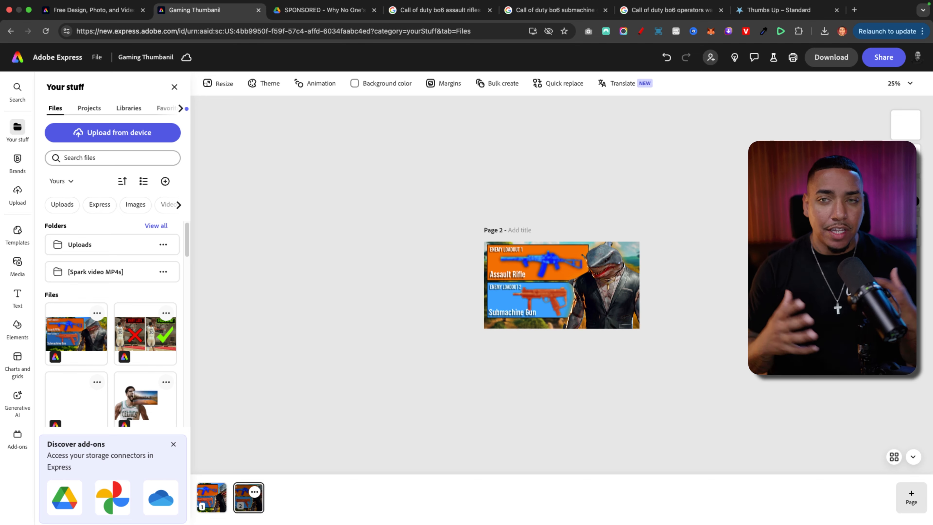
click(900, 83)
click(856, 210)
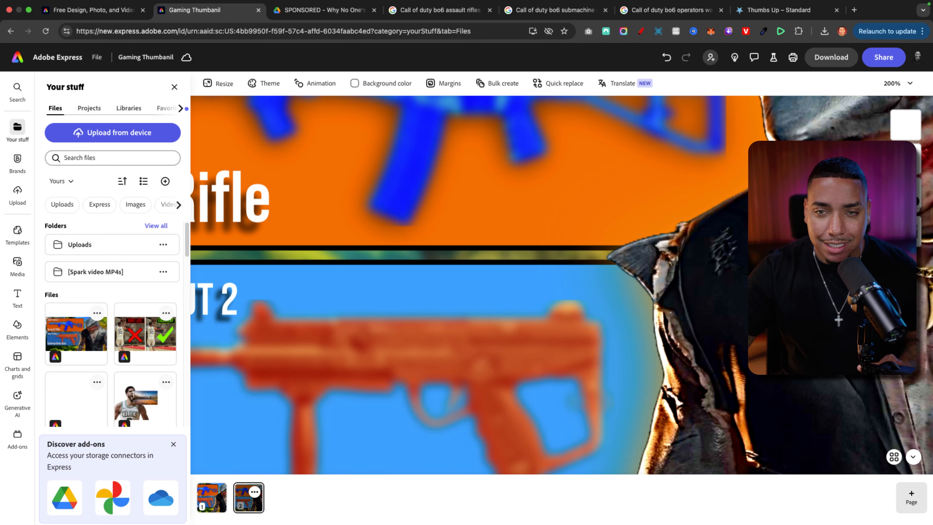
click(905, 83)
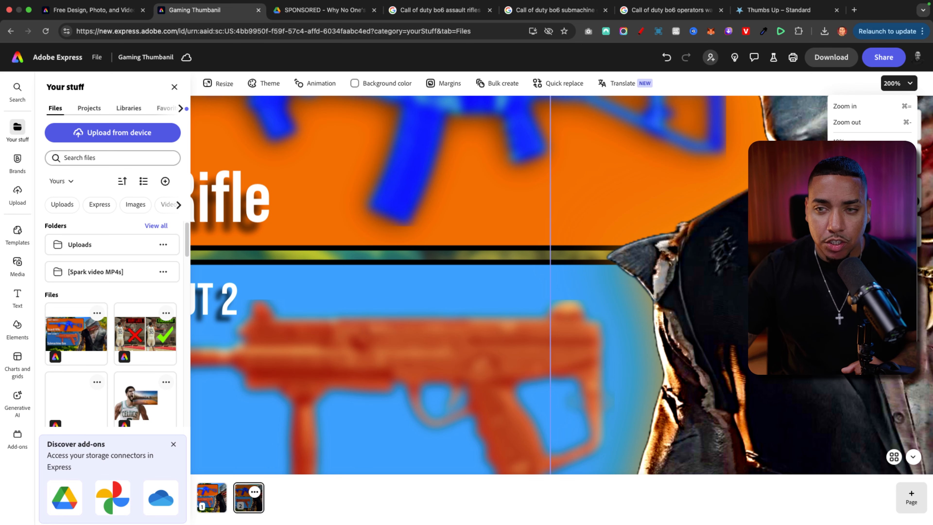
click(848, 193)
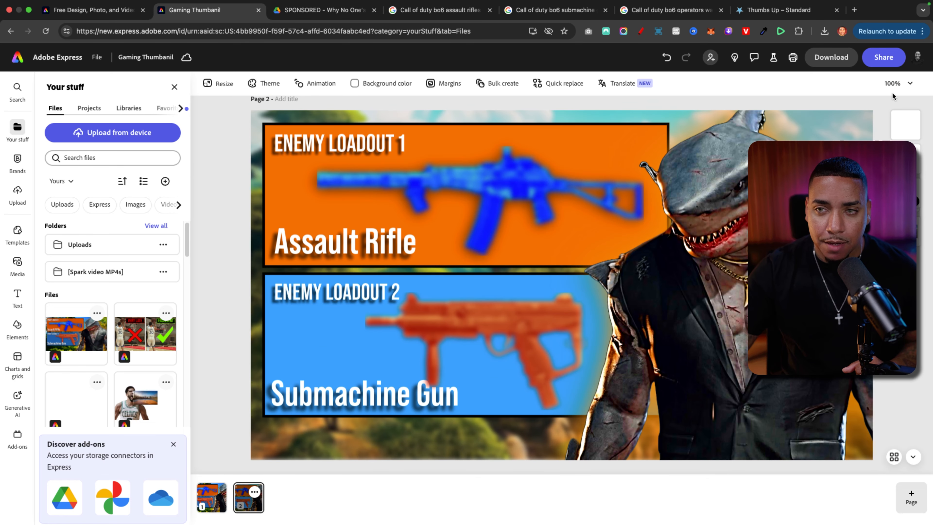
Step: Download the finished thumbnail and load the image into the Thumbs Up preview site
click(832, 57)
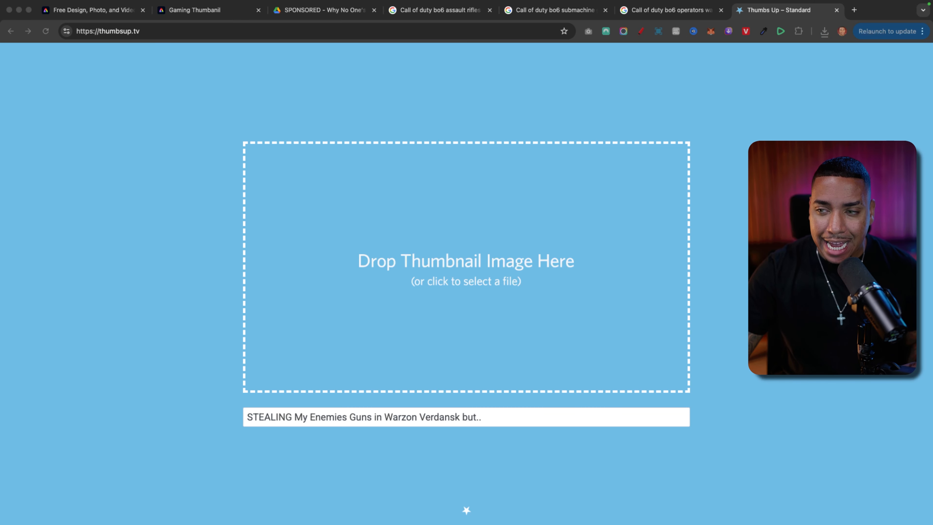
drag(0, 254, 369, 267)
Step: Examine how the thumbnail reads in the web browser and mobile preview layouts, from Home Large down to the mobile column
scroll(779, 445, down, 7)
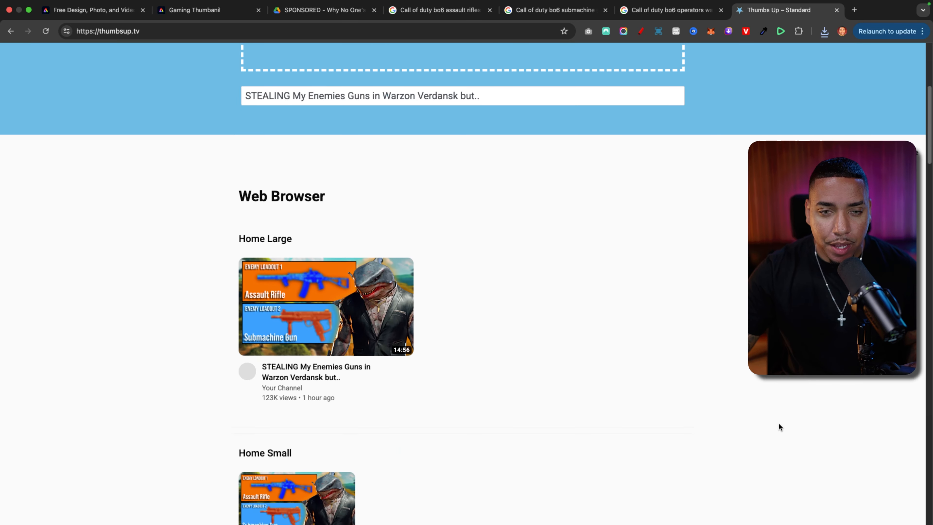
scroll(514, 300, down, 1)
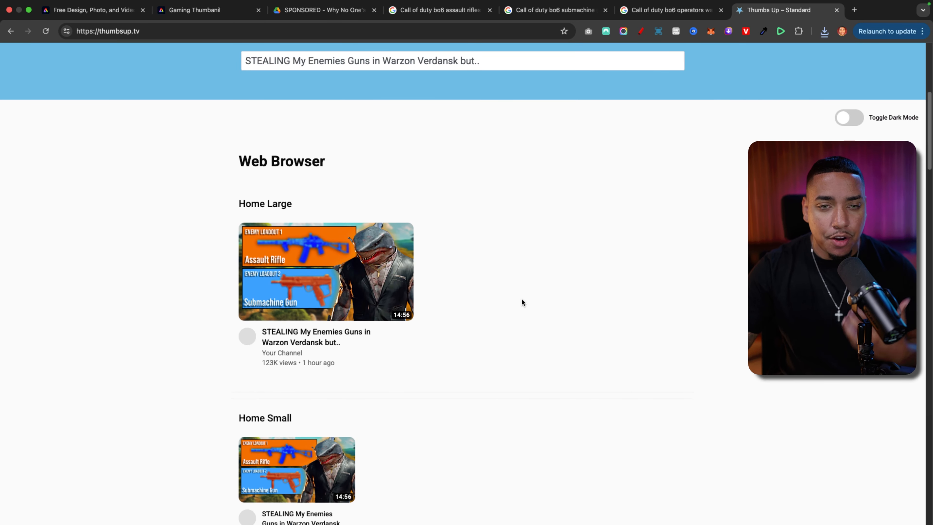
scroll(524, 299, down, 1)
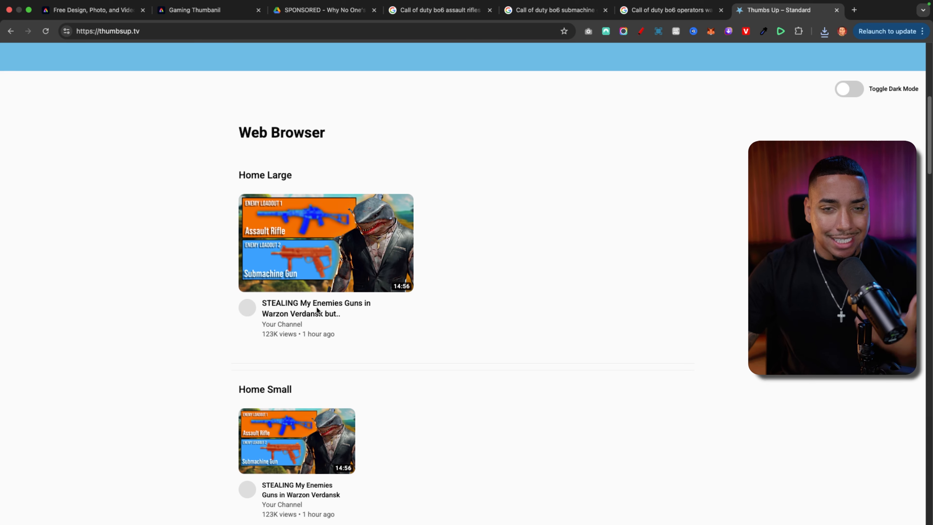
scroll(294, 320, down, 8)
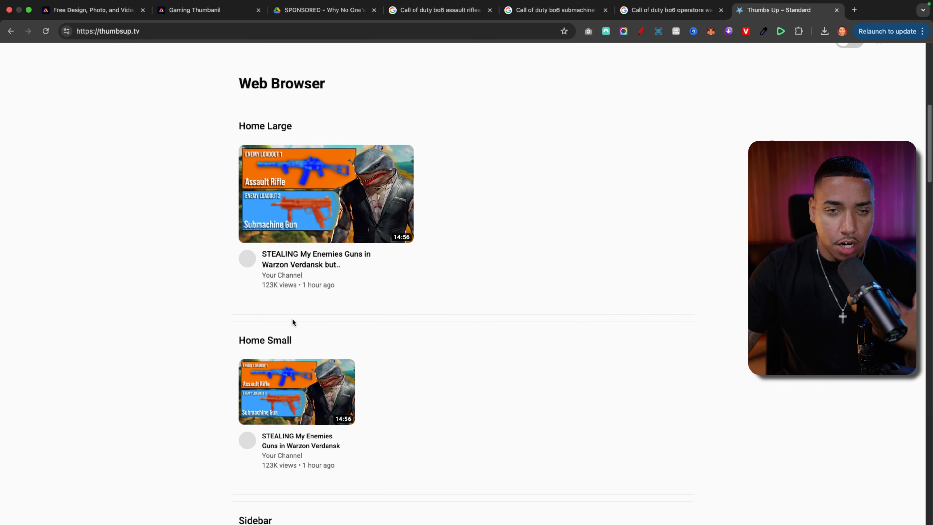
scroll(305, 310, down, 12)
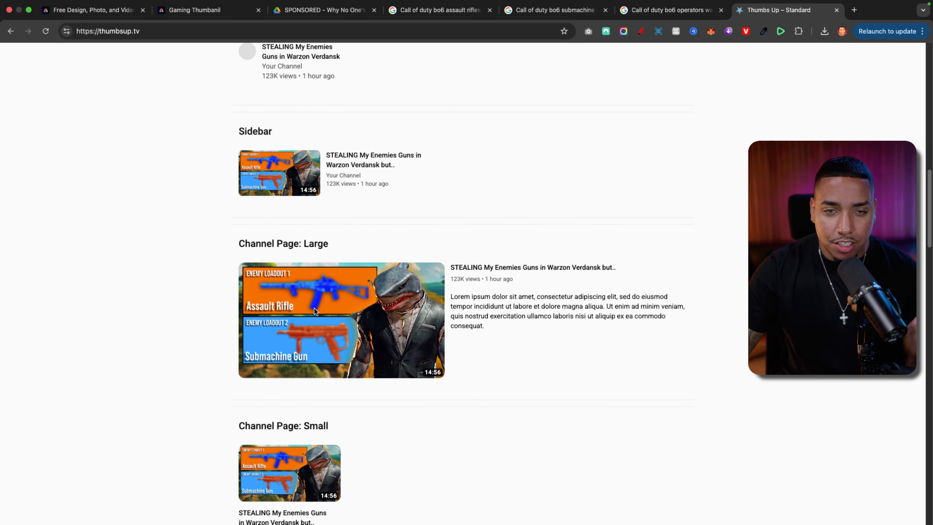
scroll(348, 323, down, 14)
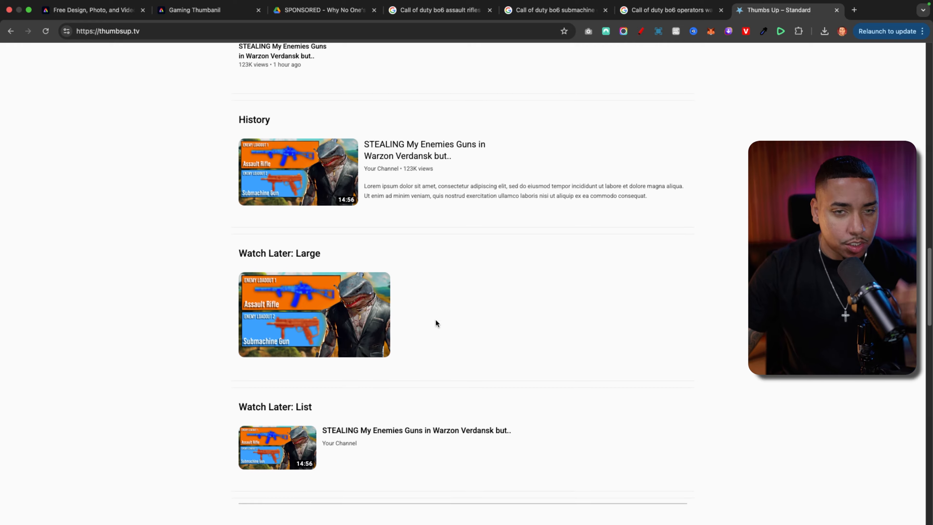
scroll(435, 319, down, 13)
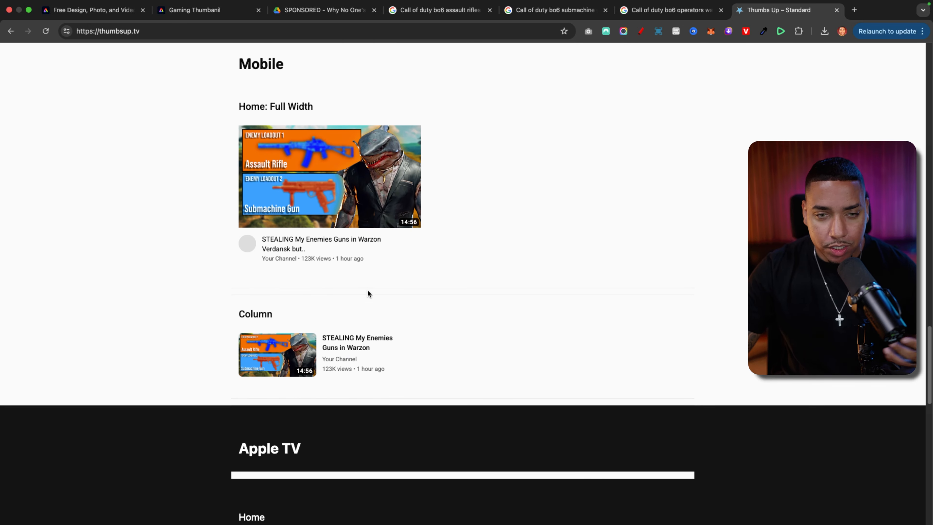
scroll(358, 290, down, 2)
scroll(742, 233, up, 20)
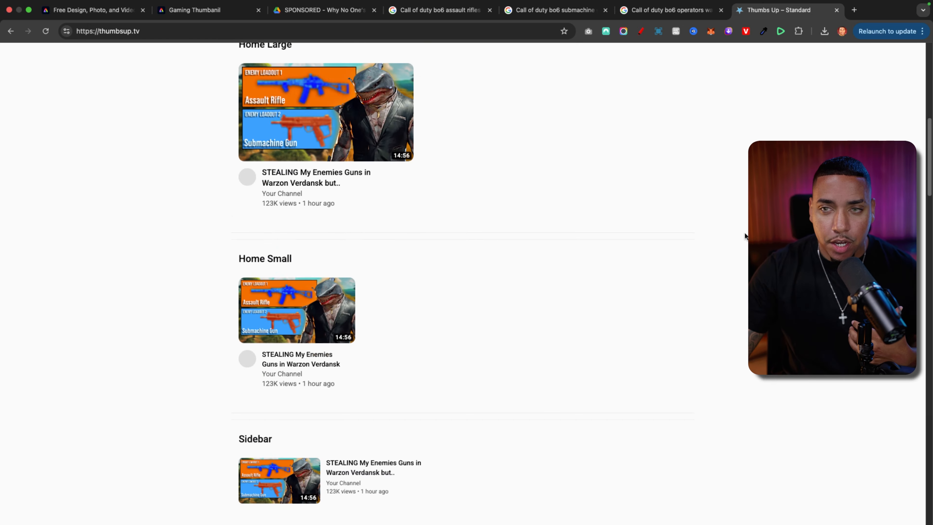